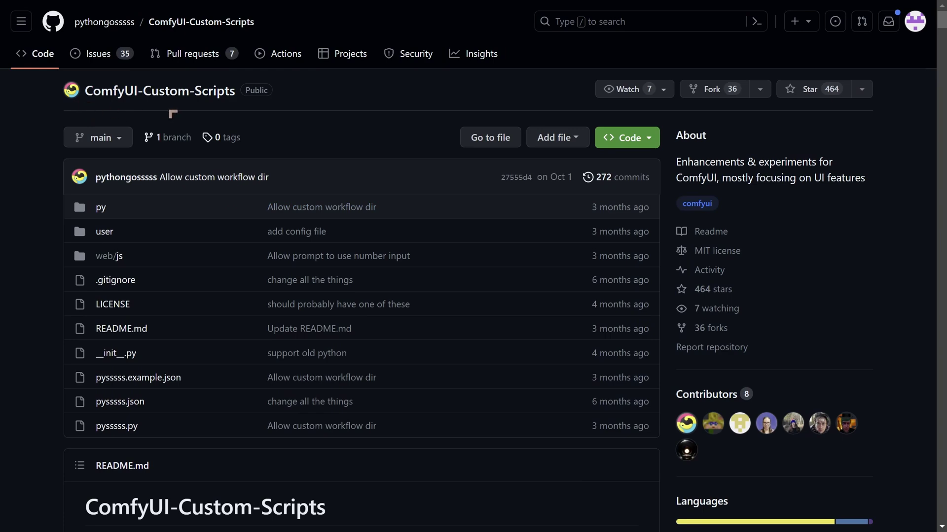
Scroll through the ComfyUI-Custom-Scripts README feature list on GitHub
{"action": "scroll", "coordinate": [463, 242], "scroll_direction": "down", "scroll_amount": 10}
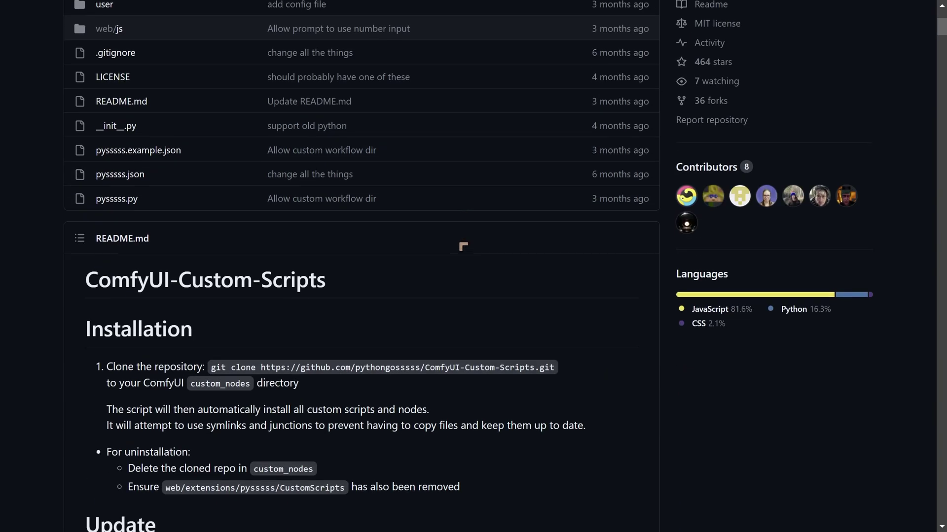
{"action": "scroll", "coordinate": [462, 247], "scroll_direction": "down", "scroll_amount": 3}
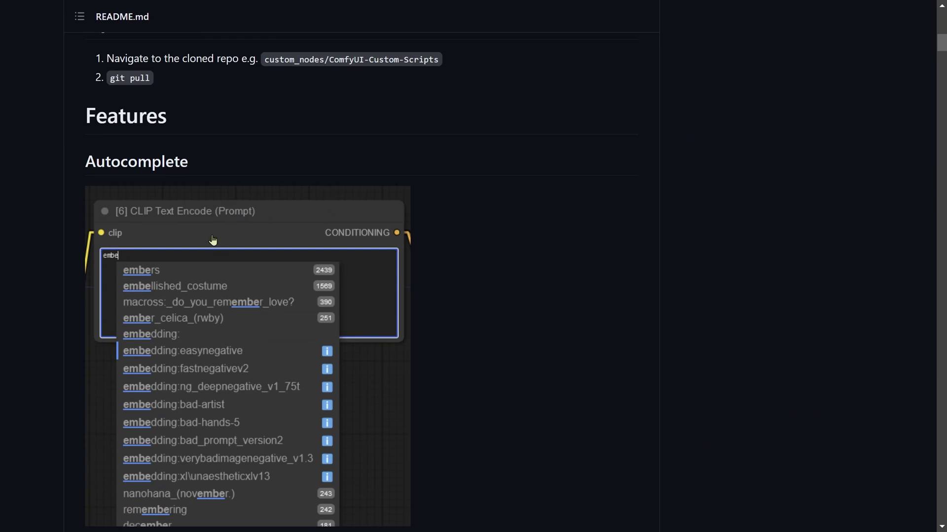
{"action": "scroll", "coordinate": [440, 276], "scroll_direction": "down", "scroll_amount": 1}
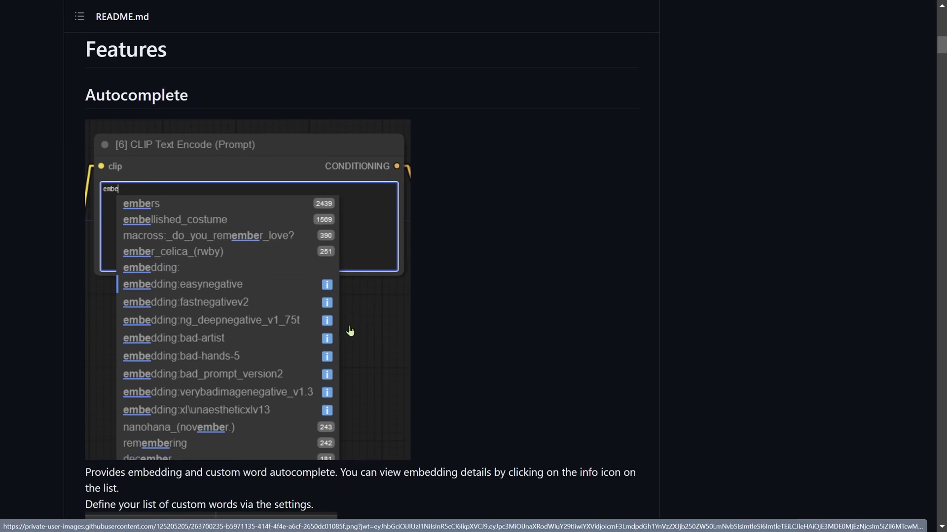
{"action": "scroll", "coordinate": [350, 331], "scroll_direction": "down", "scroll_amount": 5}
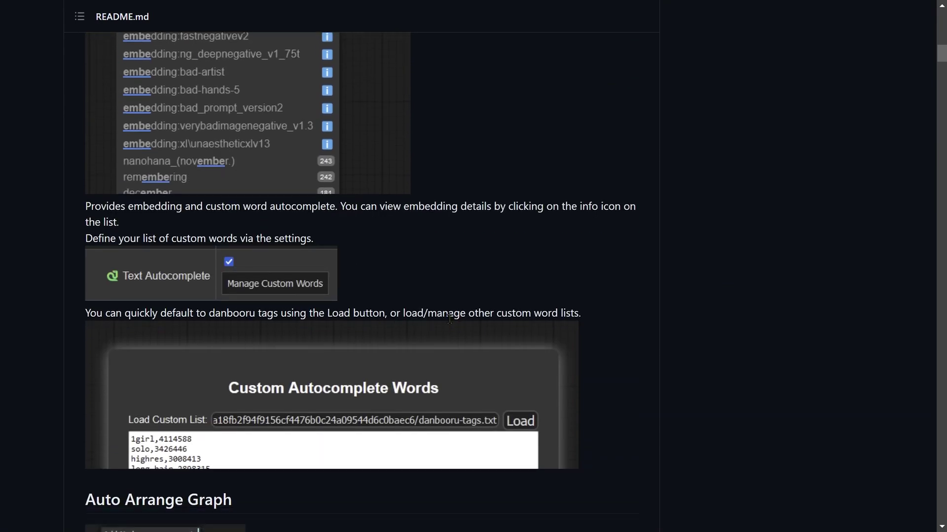
{"action": "scroll", "coordinate": [439, 311], "scroll_direction": "down", "scroll_amount": 14}
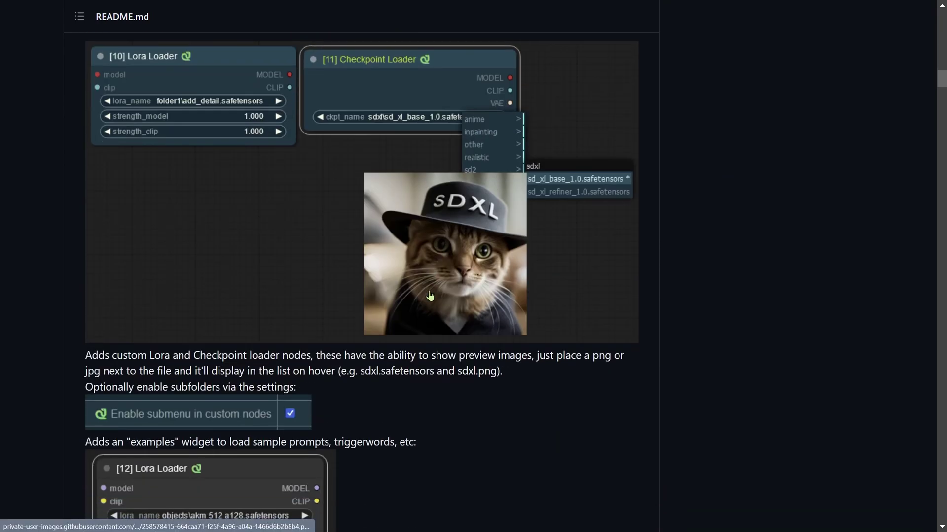
{"action": "scroll", "coordinate": [430, 296], "scroll_direction": "down", "scroll_amount": 5}
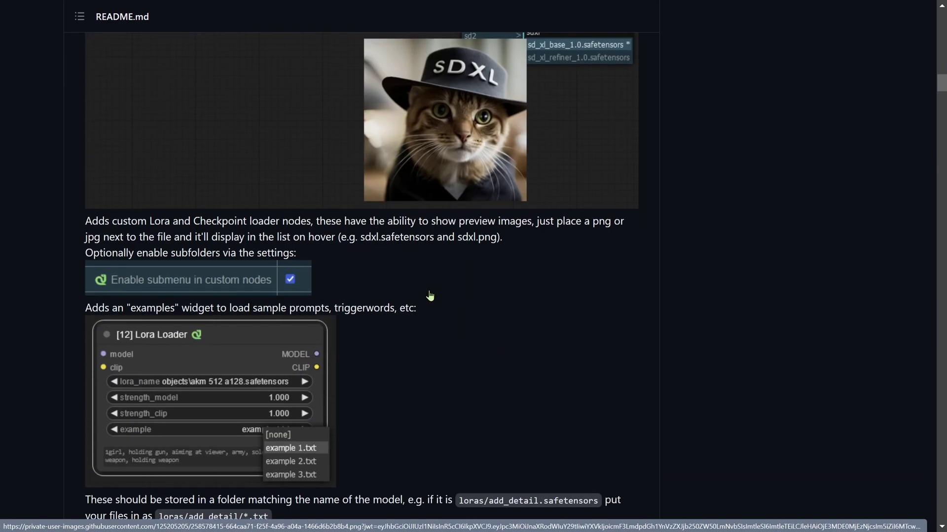
{"action": "scroll", "coordinate": [430, 296], "scroll_direction": "down", "scroll_amount": 5}
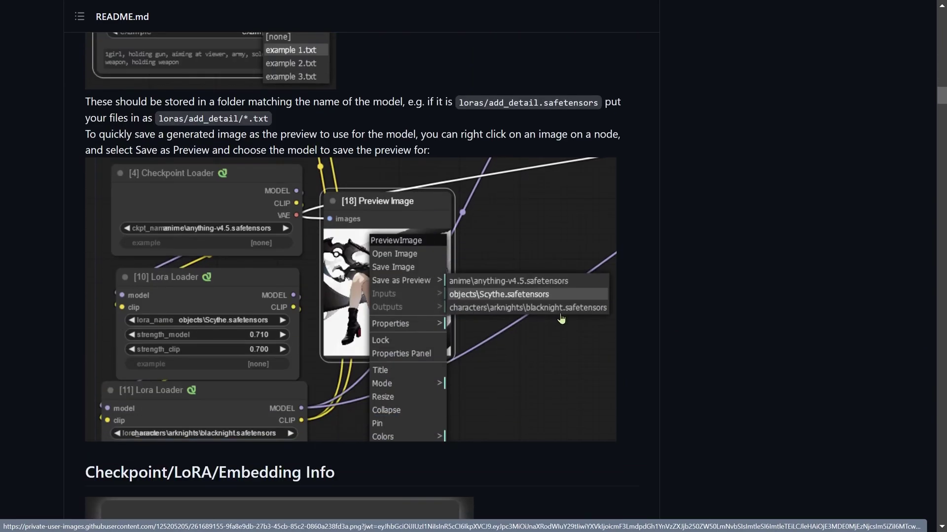
{"action": "scroll", "coordinate": [534, 308], "scroll_direction": "down", "scroll_amount": 16}
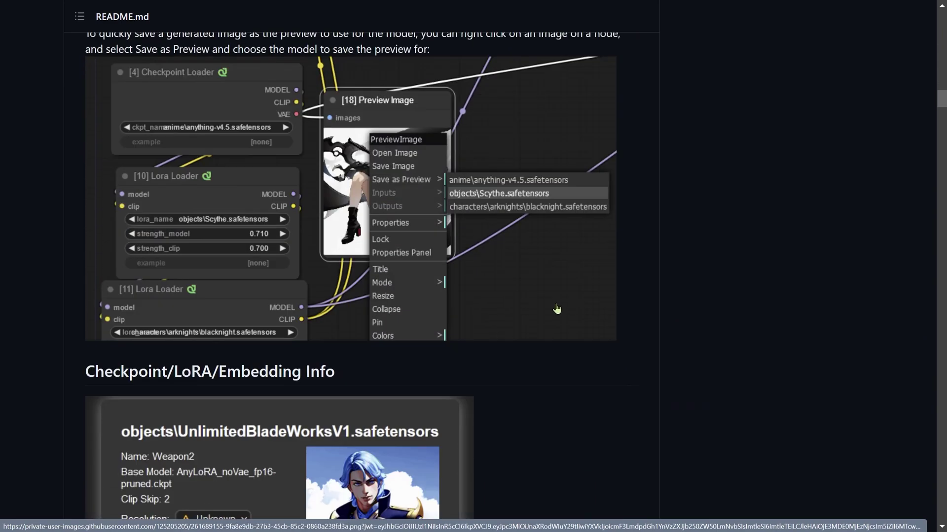
{"action": "scroll", "coordinate": [562, 307], "scroll_direction": "down", "scroll_amount": 20}
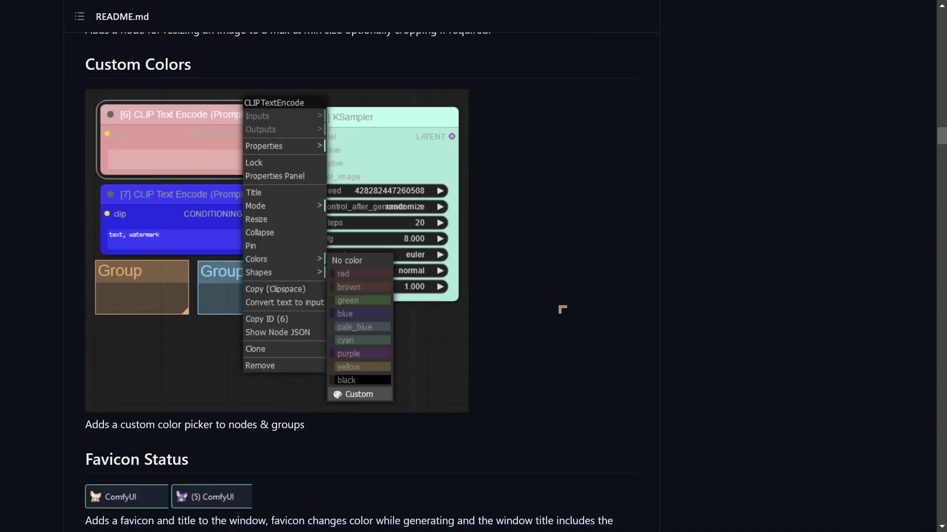
{"action": "scroll", "coordinate": [567, 311], "scroll_direction": "down", "scroll_amount": 10}
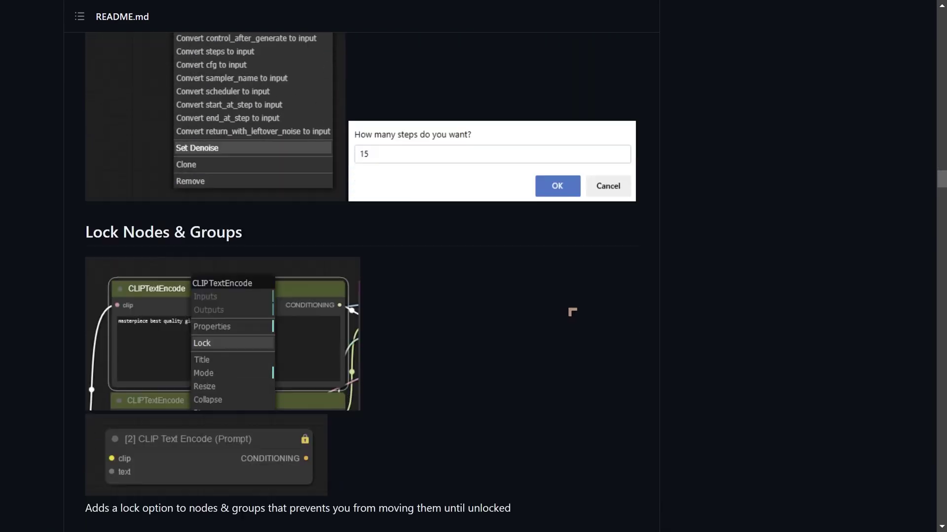
{"action": "scroll", "coordinate": [541, 94], "scroll_direction": "up", "scroll_amount": 7}
{"action": "scroll", "coordinate": [540, 94], "scroll_direction": "up", "scroll_amount": 20}
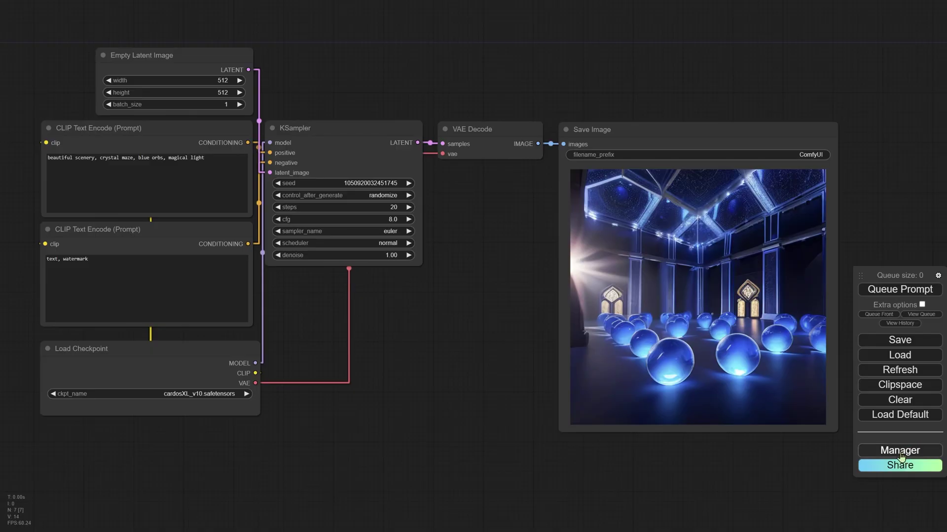
Open the Manager's Install Custom Nodes list with the filter set to All
{"action": "left_click", "coordinate": [899, 451]}
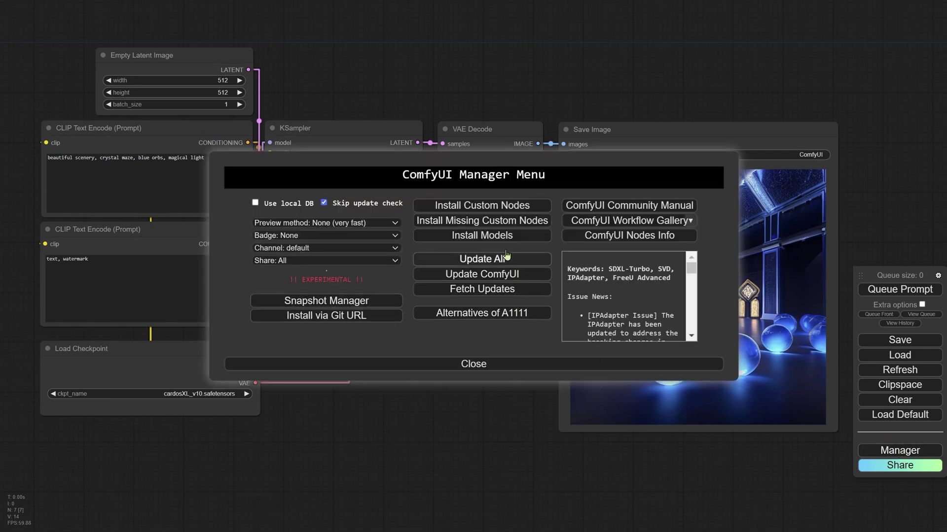
{"action": "left_click", "coordinate": [489, 207]}
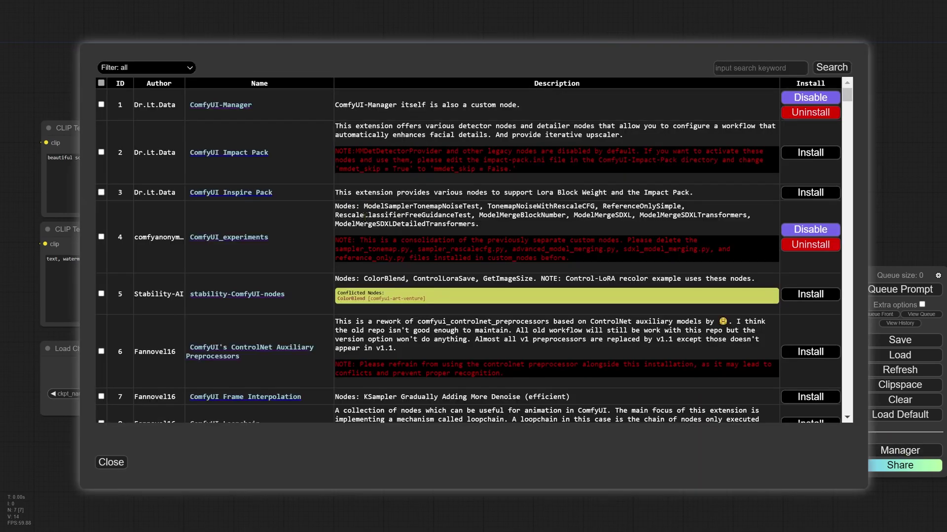
{"action": "left_click", "coordinate": [142, 68]}
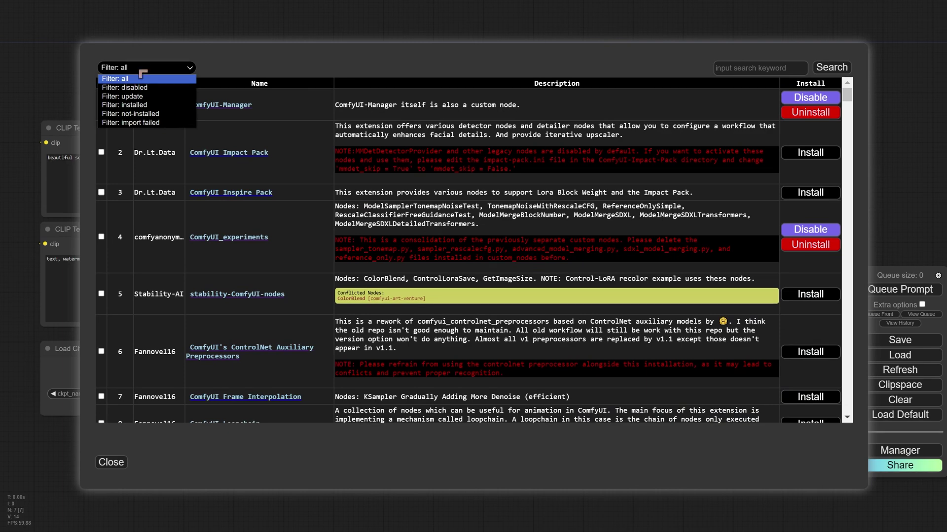
{"action": "left_click", "coordinate": [136, 79]}
Search custom nodes for 'pyth' and install pythongosssss/ComfyUI-Custom-Scripts
{"action": "left_click", "coordinate": [776, 67]}
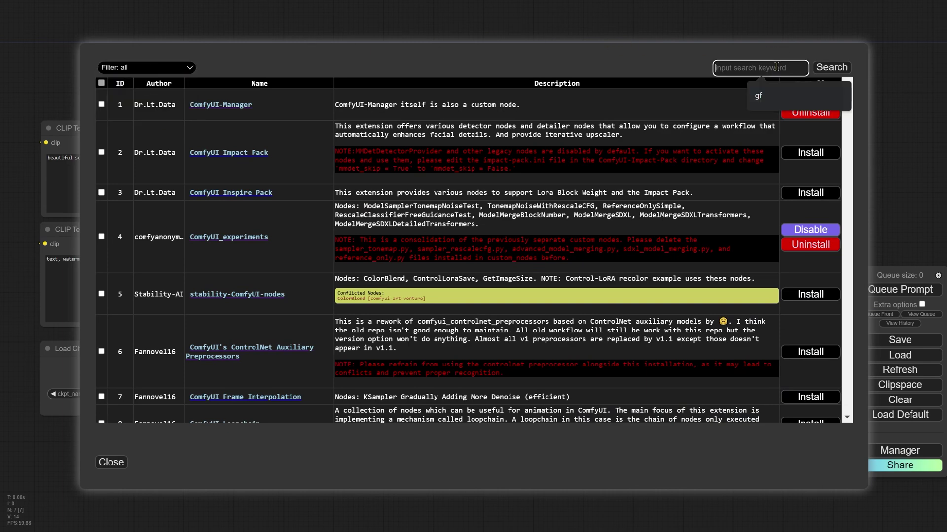
{"action": "type", "text": "pu"}
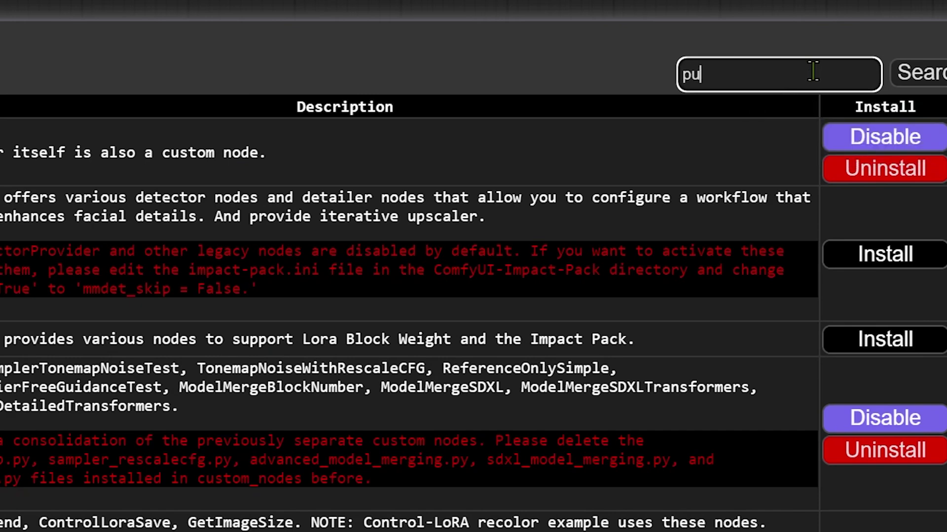
{"action": "key", "text": "BackSpace"}
{"action": "type", "text": "yth"}
{"action": "left_click", "coordinate": [924, 76]}
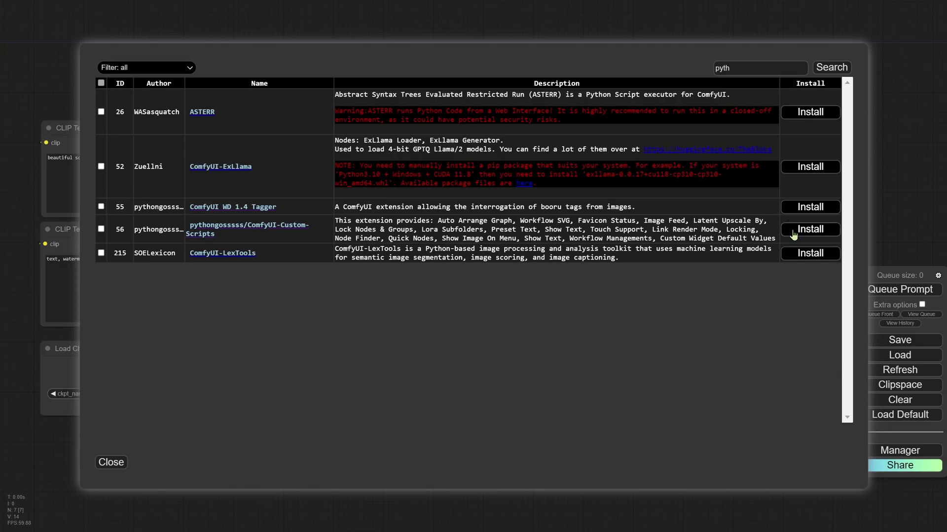
{"action": "left_click", "coordinate": [797, 229]}
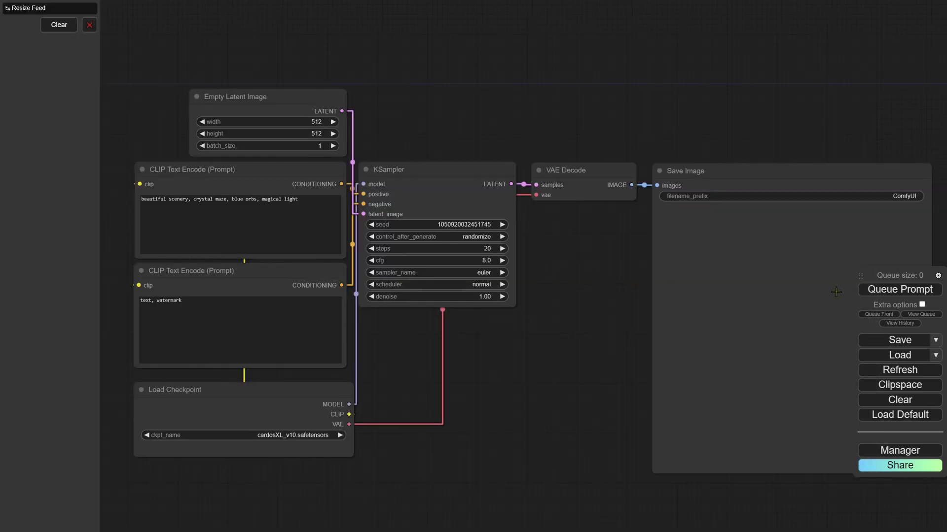
Show the queue history, then queue the prompt to generate the blue orbs image
{"action": "left_click", "coordinate": [900, 323]}
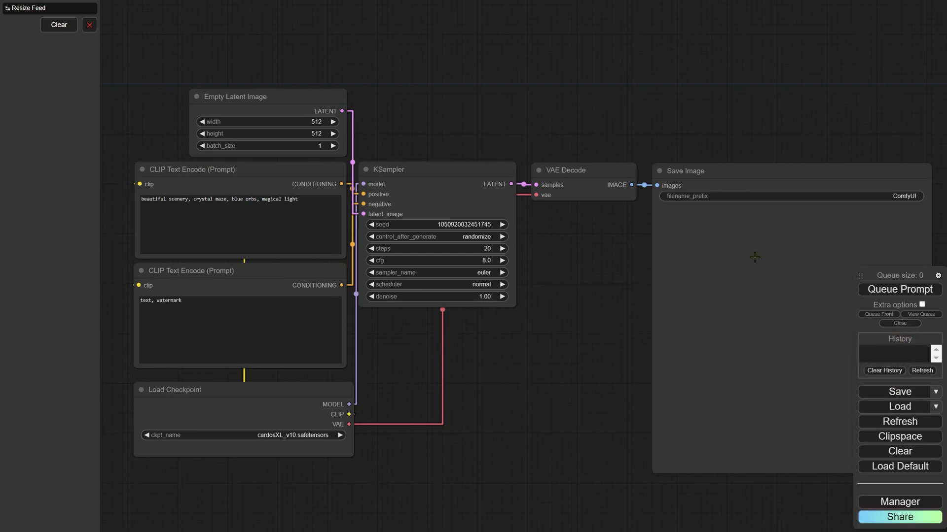
{"action": "left_click_drag", "start_coordinate": [611, 269], "coordinate": [625, 251]}
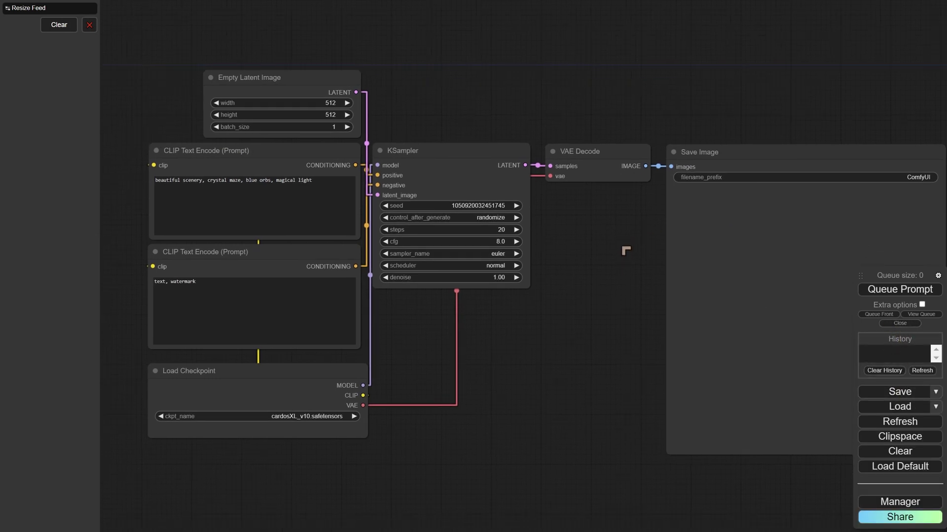
{"action": "left_click", "coordinate": [898, 290]}
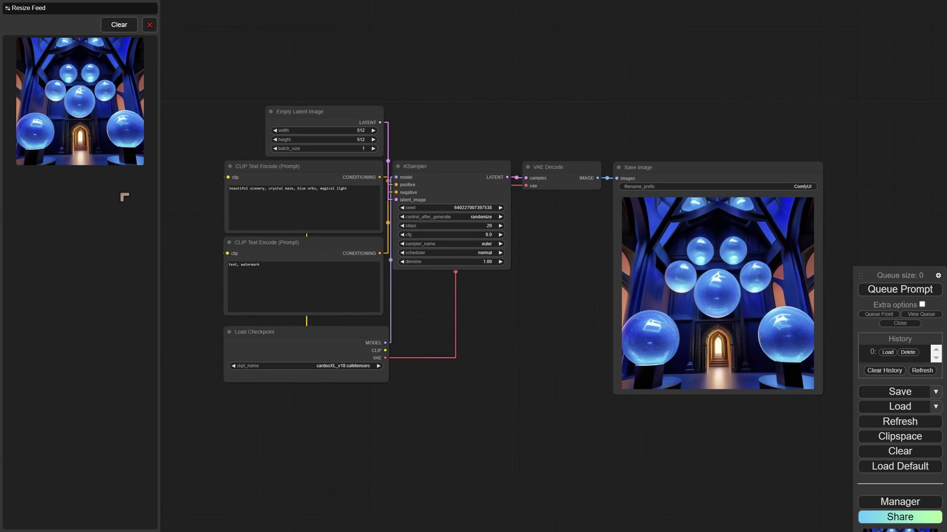
Enlarge the image feed panel and its thumbnails through the feed size settings
{"action": "left_click", "coordinate": [30, 8]}
{"action": "left_click_drag", "start_coordinate": [65, 7], "coordinate": [45, 22]}
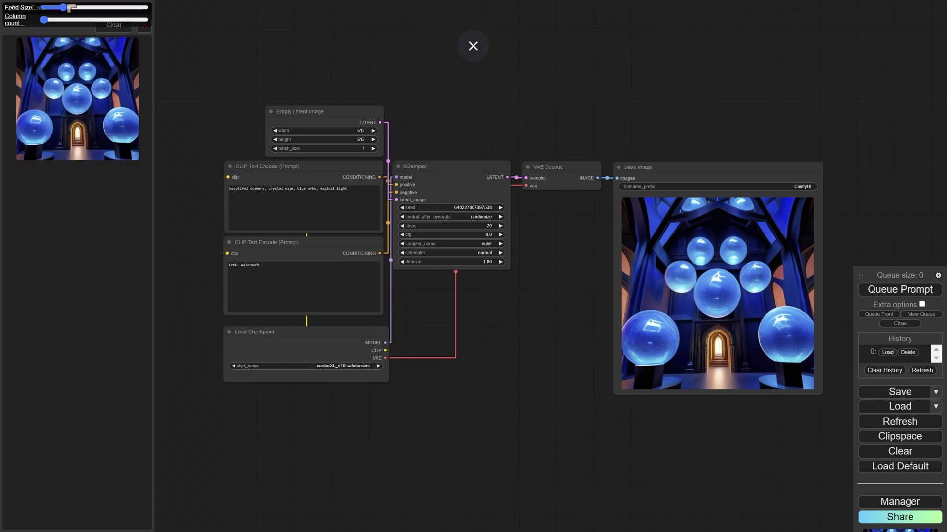
{"action": "left_click", "coordinate": [473, 46]}
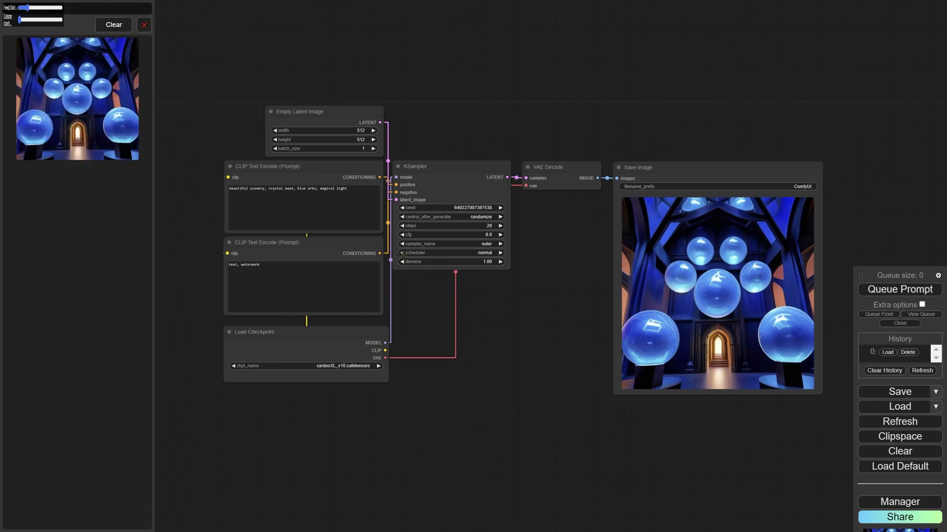
Preview a feed image in the enlarged lightbox and dismiss it, twice
{"action": "left_click", "coordinate": [99, 128]}
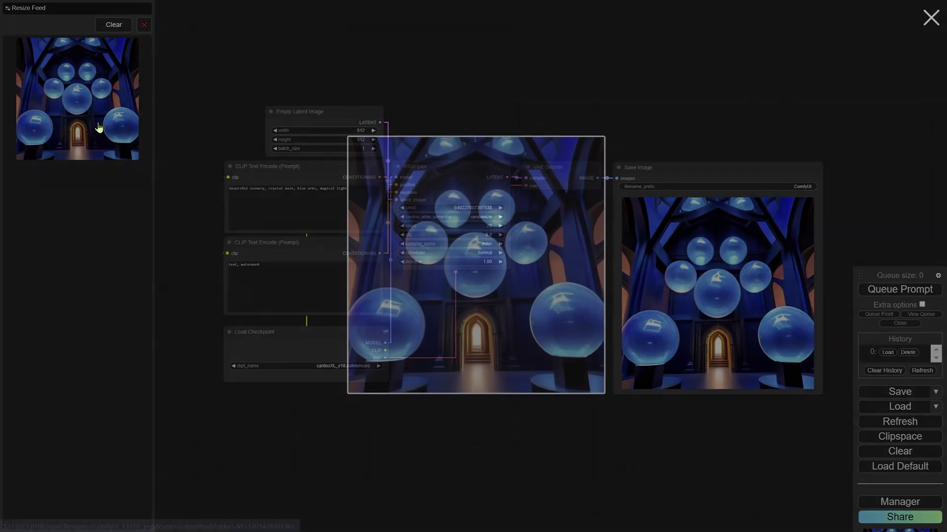
{"action": "left_click", "coordinate": [545, 81]}
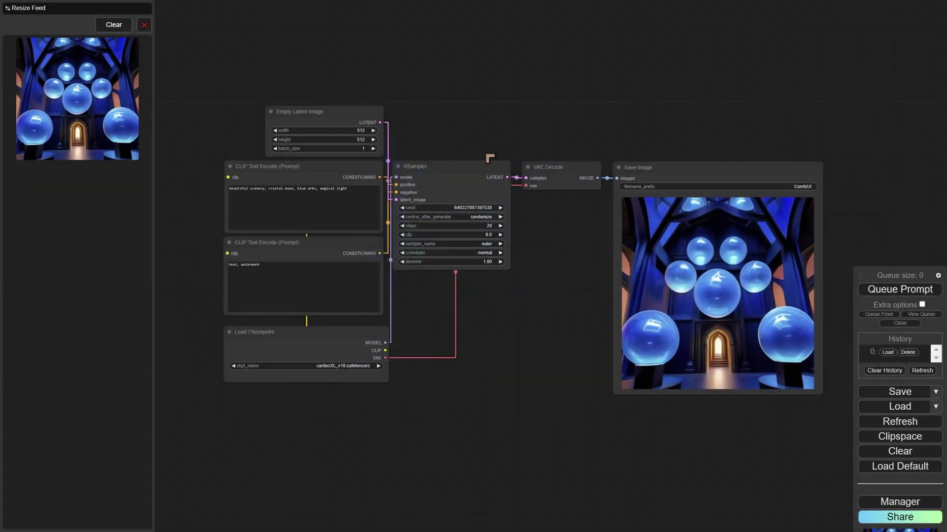
{"action": "left_click", "coordinate": [122, 126]}
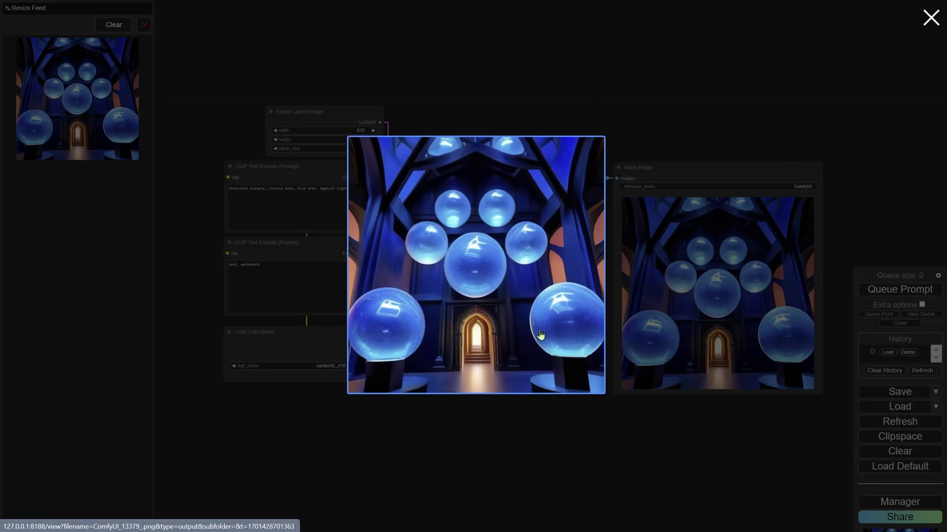
{"action": "left_click", "coordinate": [542, 421]}
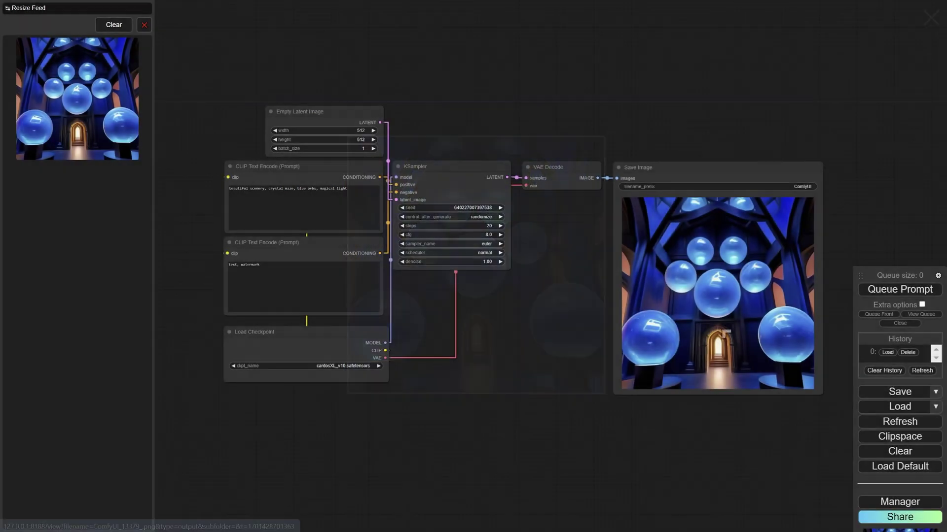
Generate a second image, then browse the feed lightbox to the next image and close it
{"action": "left_click", "coordinate": [882, 295]}
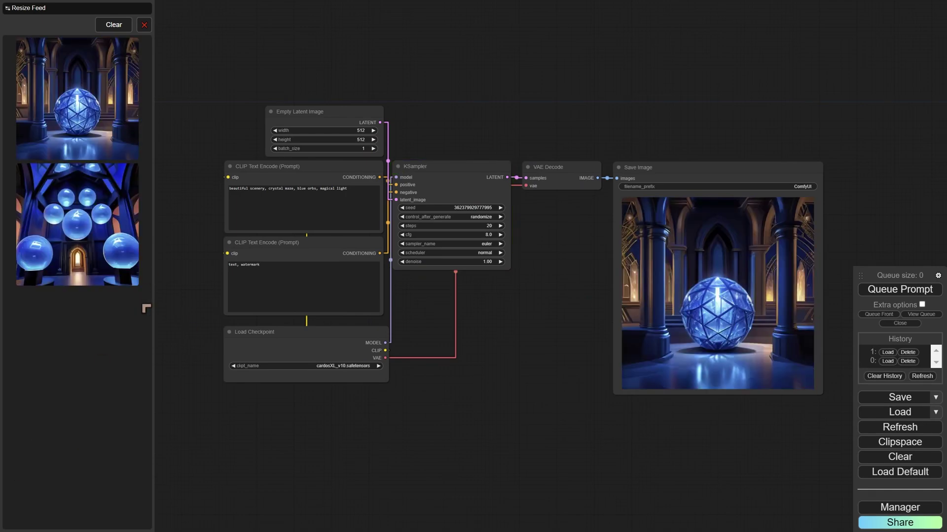
{"action": "left_click", "coordinate": [74, 98]}
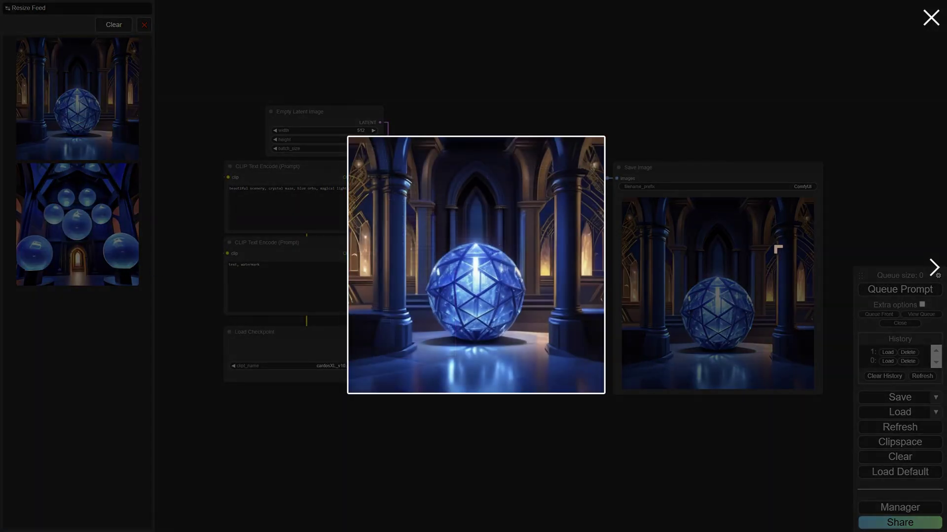
{"action": "left_click", "coordinate": [933, 268]}
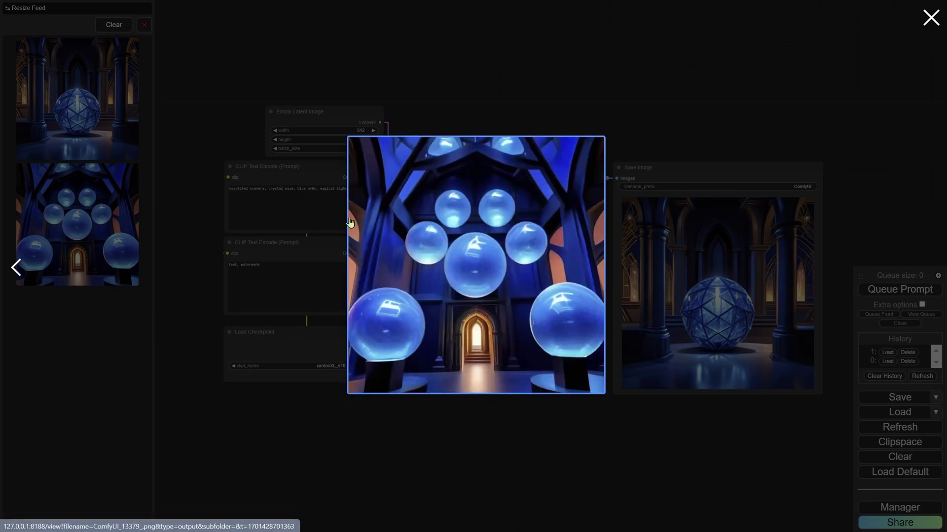
{"action": "left_click", "coordinate": [571, 57]}
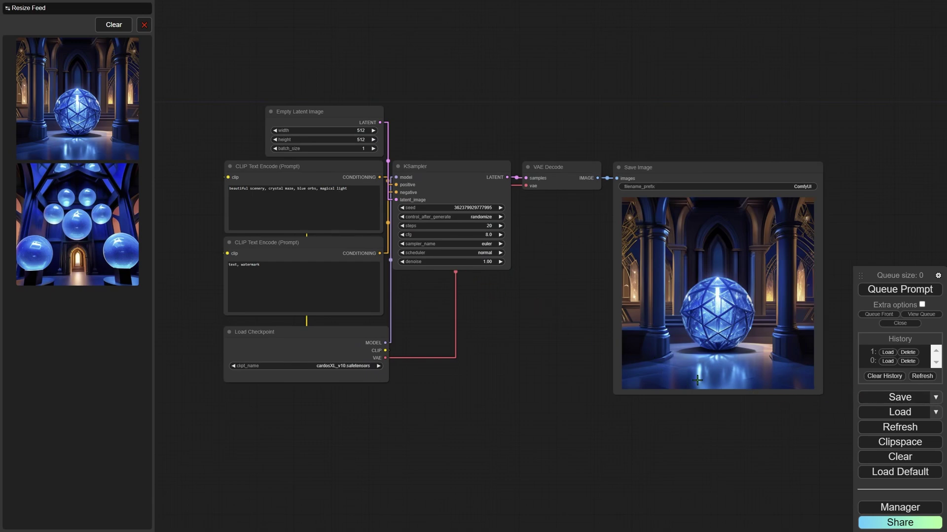
Save the graph to the workflows list as 'Standard Workflow 1.5'
{"action": "left_click", "coordinate": [936, 398]}
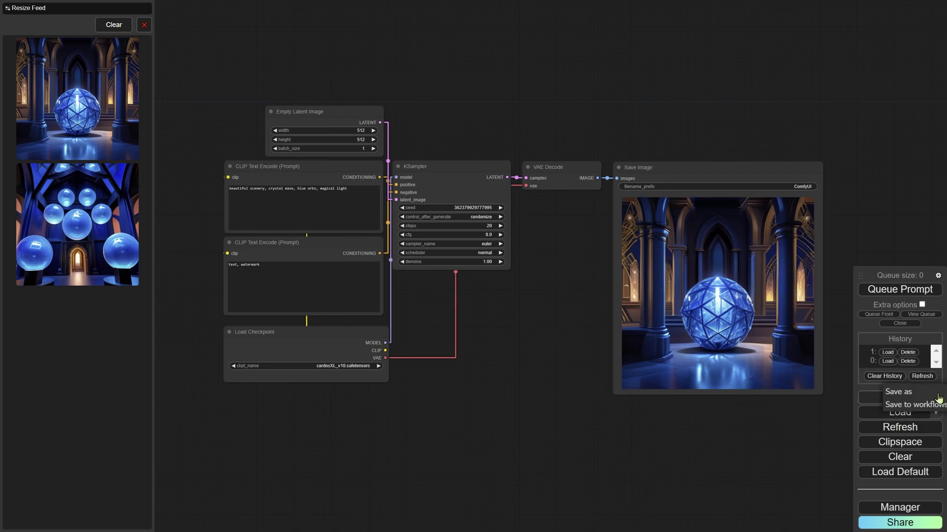
{"action": "left_click", "coordinate": [909, 405]}
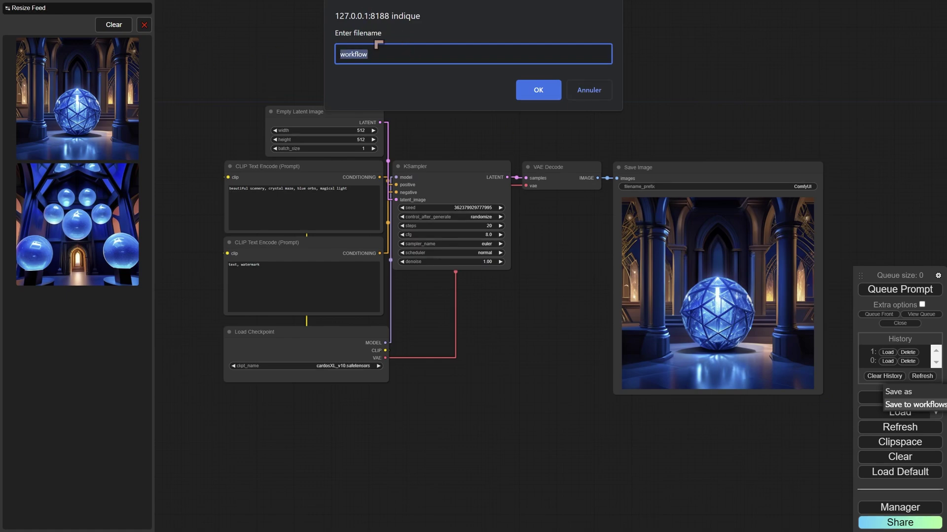
{"action": "type", "text": "Standard Work"}
{"action": "left_click", "coordinate": [535, 92]}
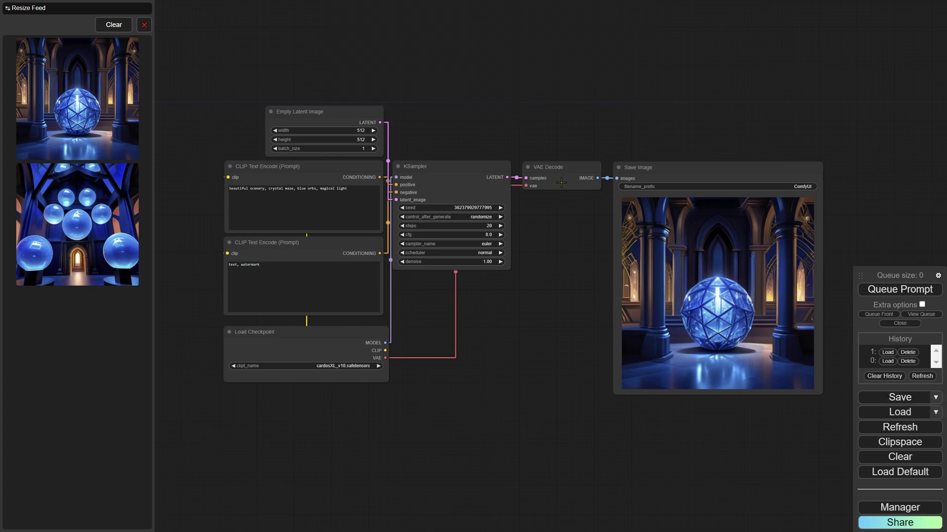
Move the floating menu panel next to the Save Image node and shift the graph left
{"action": "left_click", "coordinate": [935, 397]}
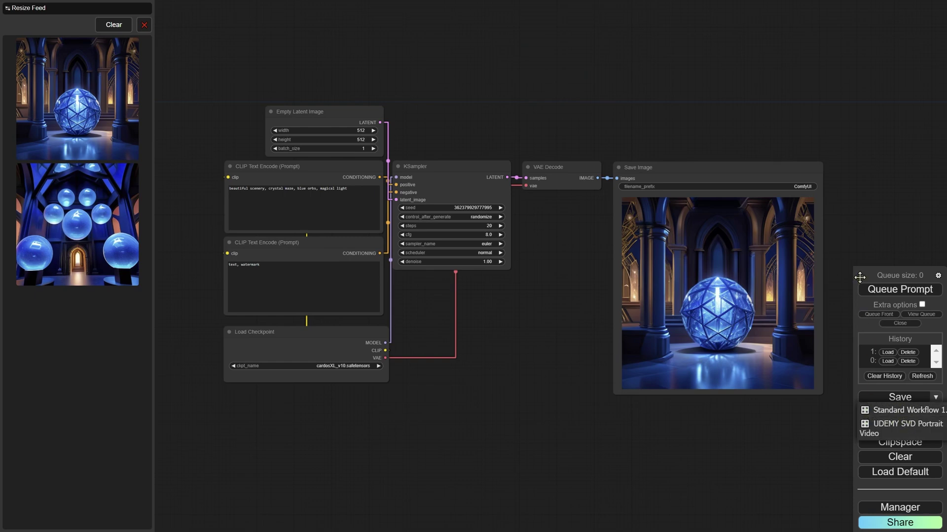
{"action": "left_click_drag", "start_coordinate": [860, 276], "coordinate": [748, 278]}
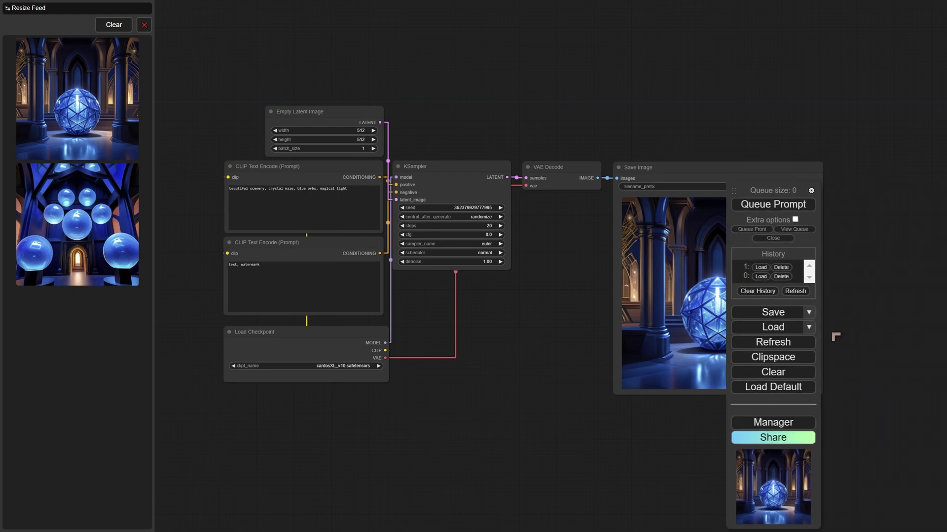
{"action": "left_click", "coordinate": [808, 312]}
{"action": "left_click_drag", "start_coordinate": [732, 210], "coordinate": [809, 198]}
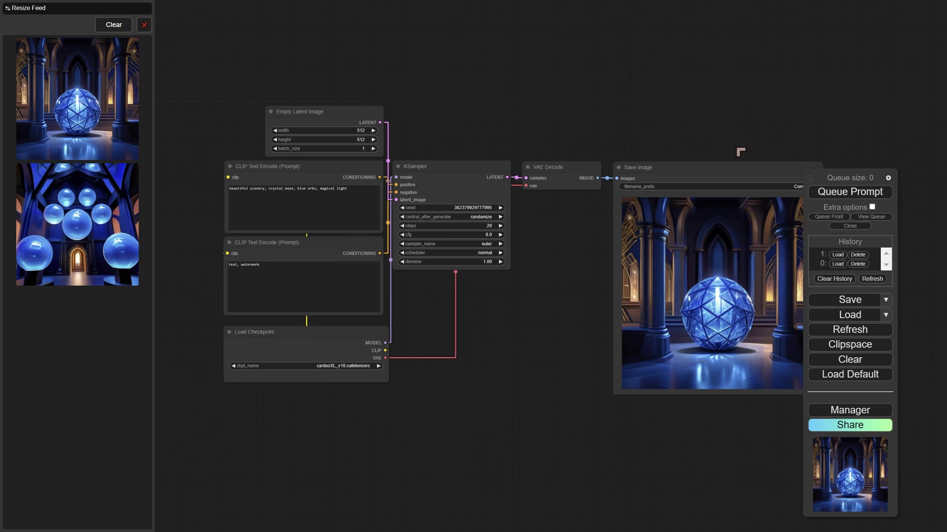
{"action": "left_click_drag", "start_coordinate": [741, 152], "coordinate": [680, 153]}
Start saving a renamed copy of the workflow, then cancel with Annuler
{"action": "left_click", "coordinate": [886, 300]}
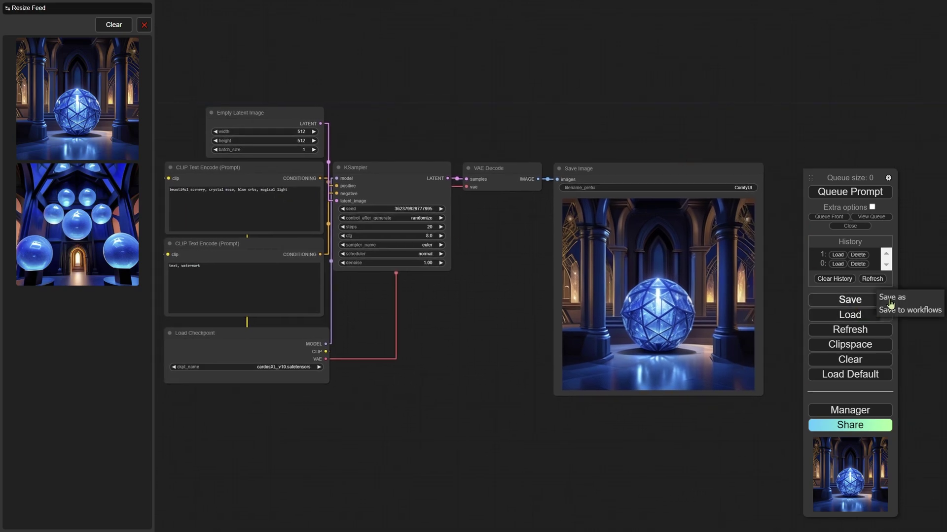
{"action": "left_click", "coordinate": [909, 299]}
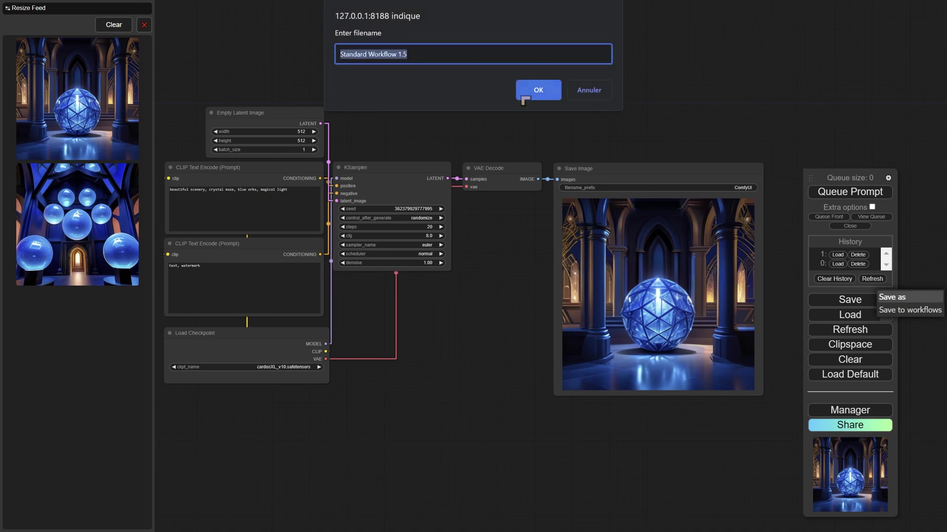
{"action": "left_click", "coordinate": [590, 90]}
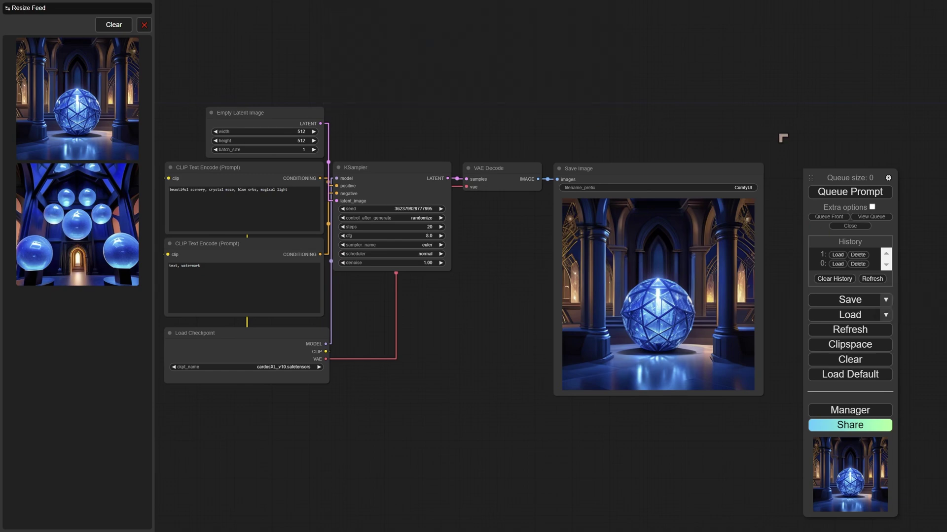
{"action": "left_click_drag", "start_coordinate": [733, 123], "coordinate": [741, 177]}
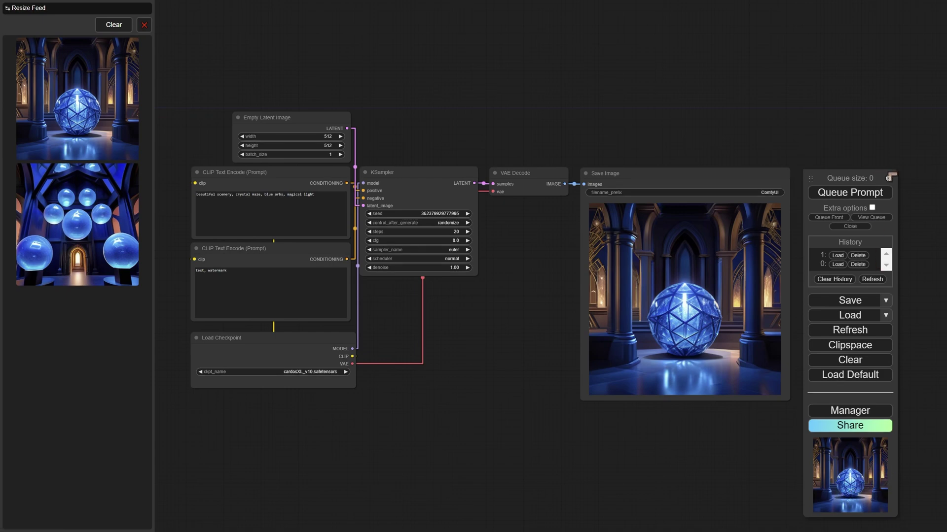
Set Grid Size to 80 with Always snap to grid toggled off and back on
{"action": "left_click", "coordinate": [888, 178]}
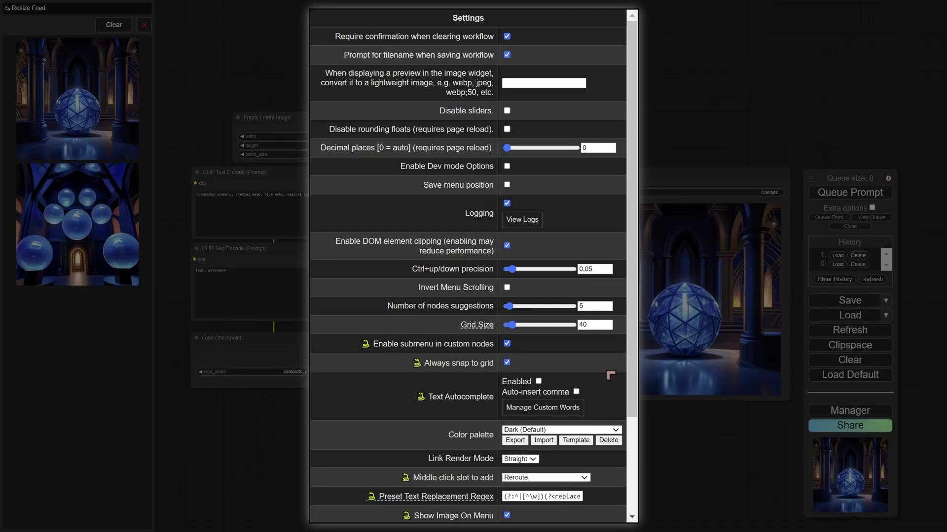
{"action": "scroll", "coordinate": [610, 376], "scroll_direction": "down", "scroll_amount": 3}
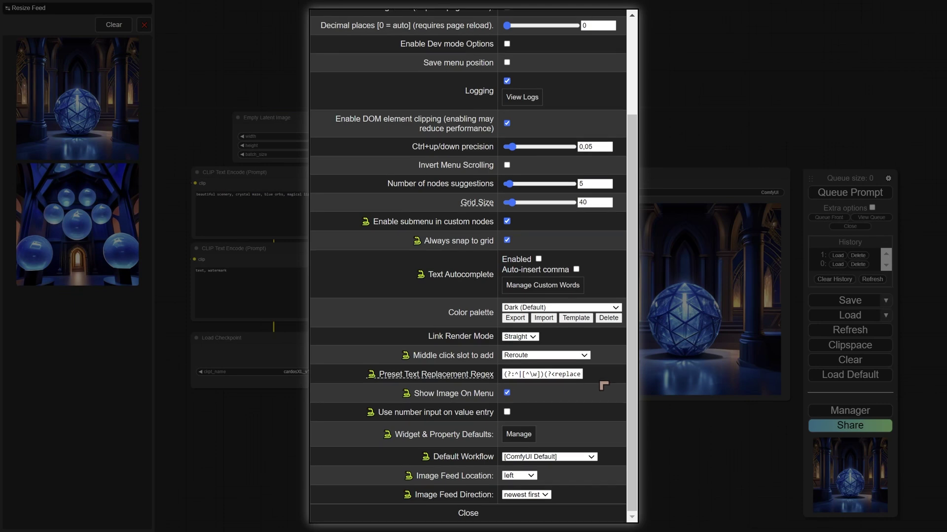
{"action": "scroll", "coordinate": [603, 386], "scroll_direction": "up", "scroll_amount": 3}
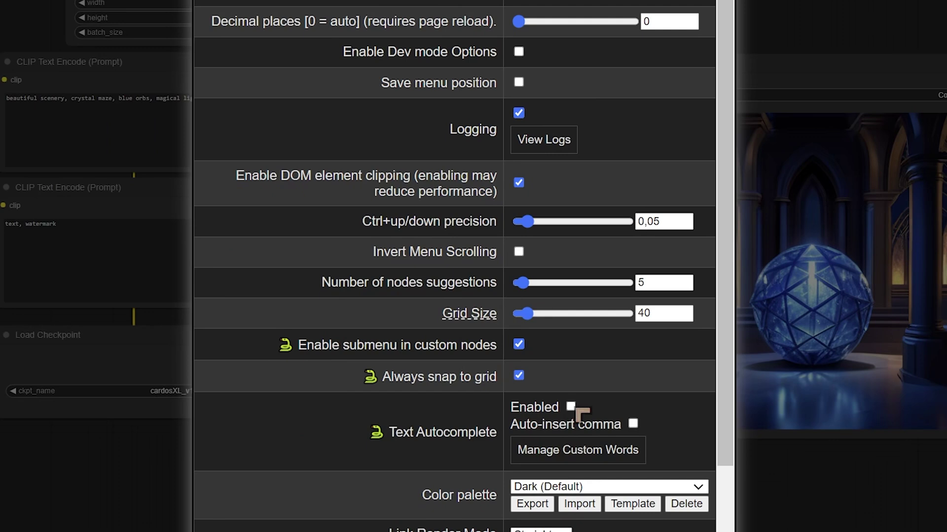
{"action": "left_click", "coordinate": [519, 376]}
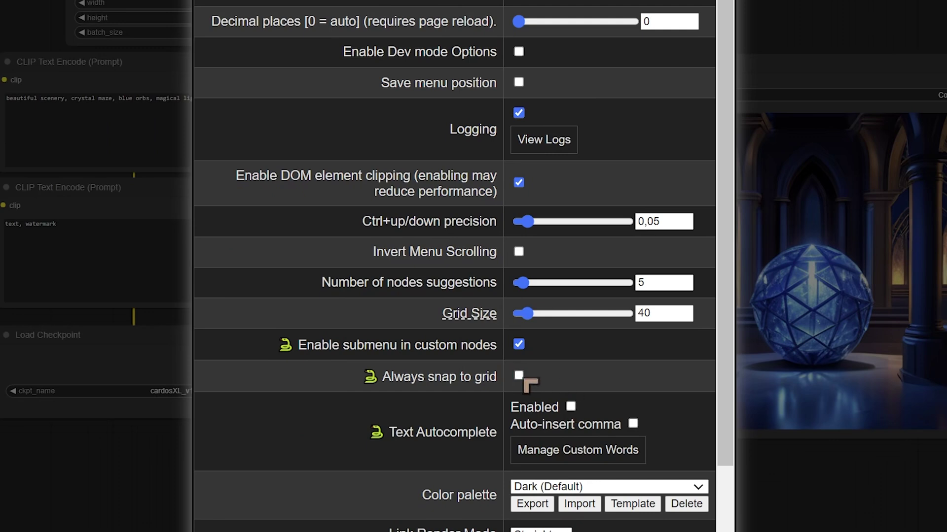
{"action": "left_click", "coordinate": [520, 376]}
{"action": "left_click_drag", "start_coordinate": [533, 314], "coordinate": [538, 318]}
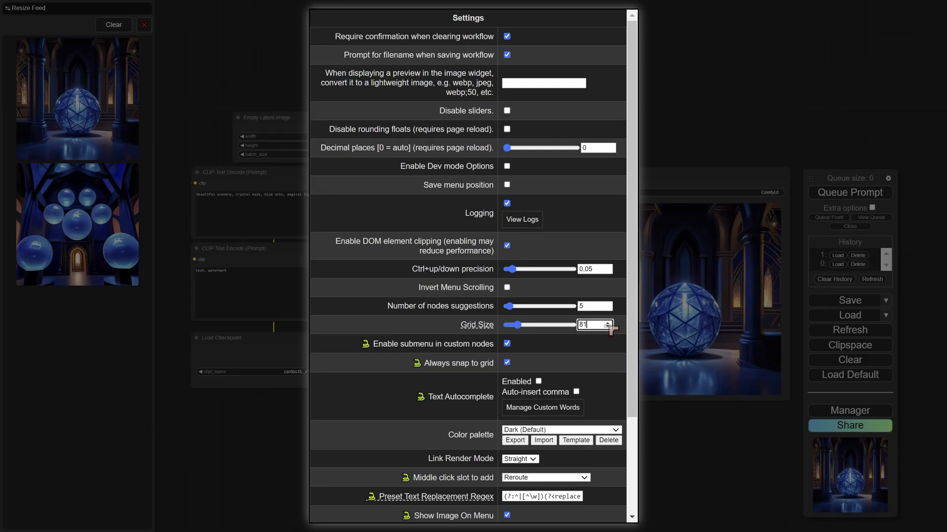
{"action": "left_click", "coordinate": [685, 317]}
{"action": "left_click", "coordinate": [685, 317]}
{"action": "left_click", "coordinate": [684, 317]}
{"action": "left_click", "coordinate": [684, 317]}
{"action": "scroll", "coordinate": [486, 473], "scroll_direction": "down", "scroll_amount": 3}
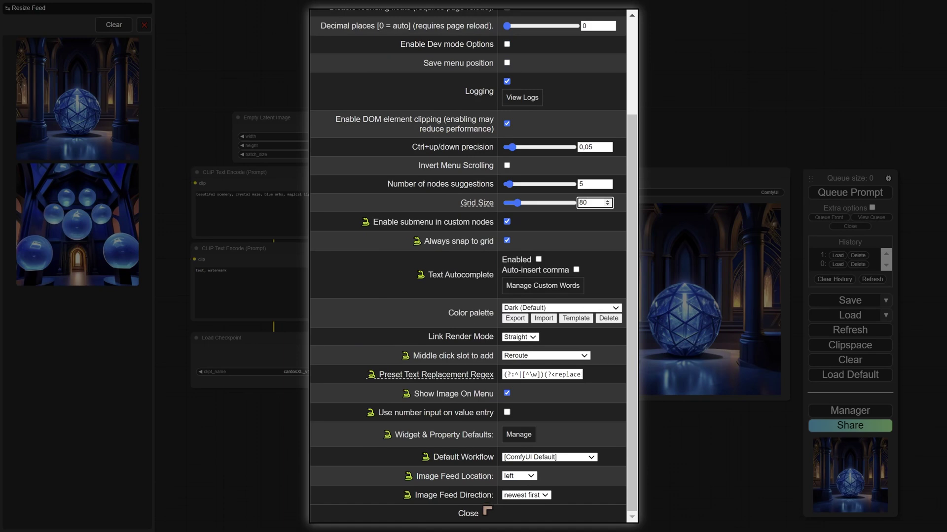
{"action": "left_click", "coordinate": [471, 513]}
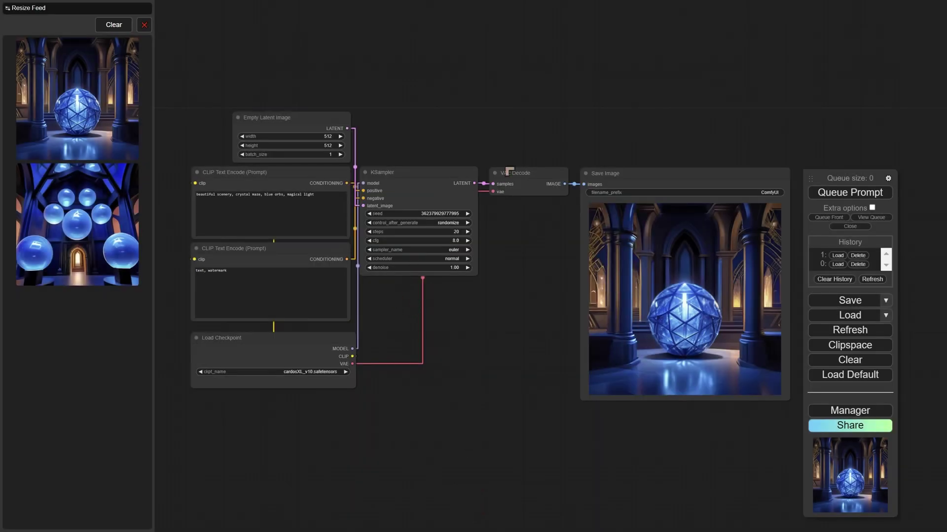
Snap Empty Latent Image, both CLIP Text Encode nodes and Load Checkpoint into one grid column
{"action": "left_click_drag", "start_coordinate": [264, 114], "coordinate": [240, 112]}
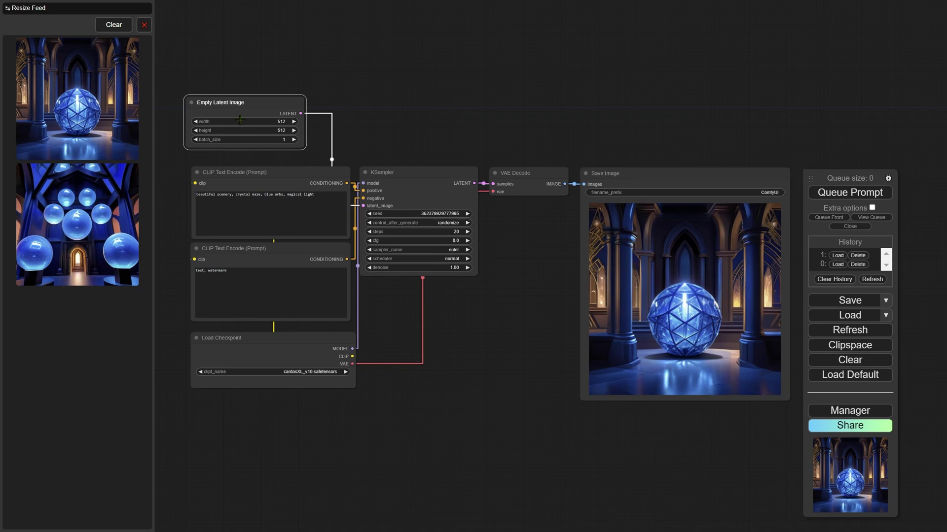
{"action": "scroll", "coordinate": [321, 98], "scroll_direction": "up", "scroll_amount": 1}
{"action": "left_click_drag", "start_coordinate": [294, 90], "coordinate": [337, 102]}
{"action": "left_click_drag", "start_coordinate": [311, 198], "coordinate": [305, 187]}
{"action": "left_click_drag", "start_coordinate": [297, 285], "coordinate": [291, 290]}
{"action": "mouse_move", "coordinate": [314, 388]}
{"action": "left_mouse_down"}
{"action": "mouse_move", "coordinate": [298, 390]}
{"action": "mouse_move", "coordinate": [309, 393]}
{"action": "left_mouse_up"}
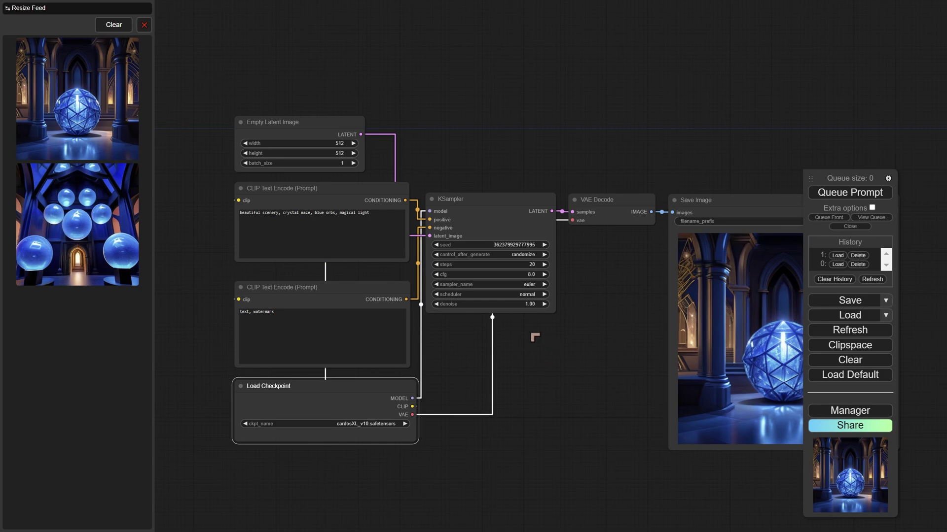
{"action": "left_click", "coordinate": [385, 218]}
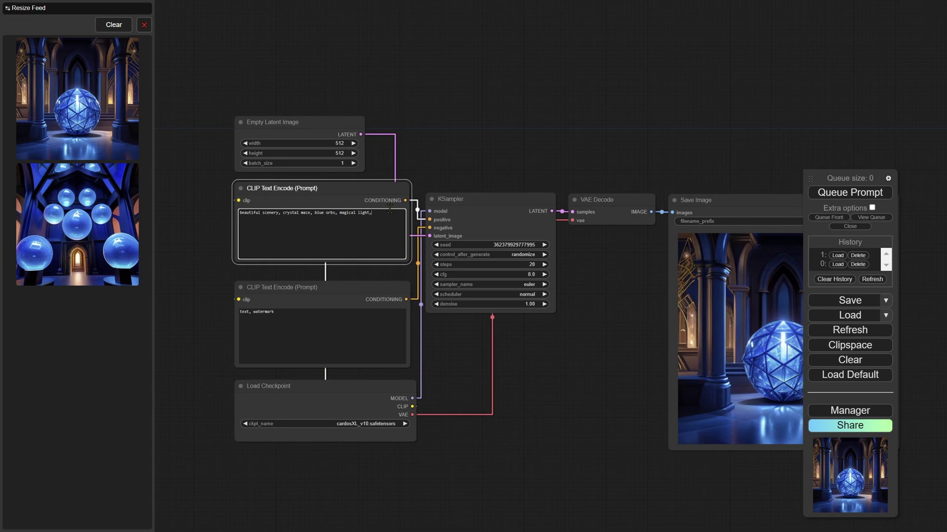
Insert embedding:FastNegativeV2 into the positive prompt via autocomplete, then type 'em'
{"action": "type", "text": "em"}
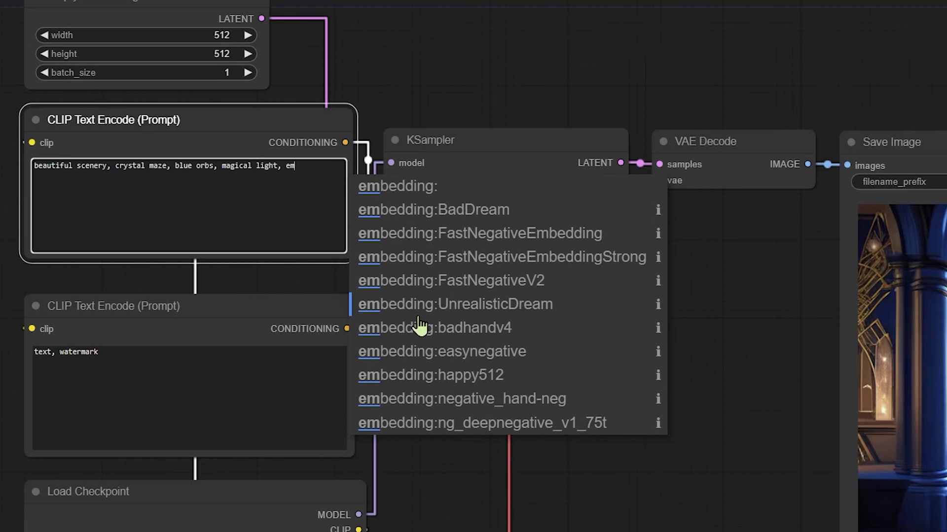
{"action": "left_click", "coordinate": [478, 295]}
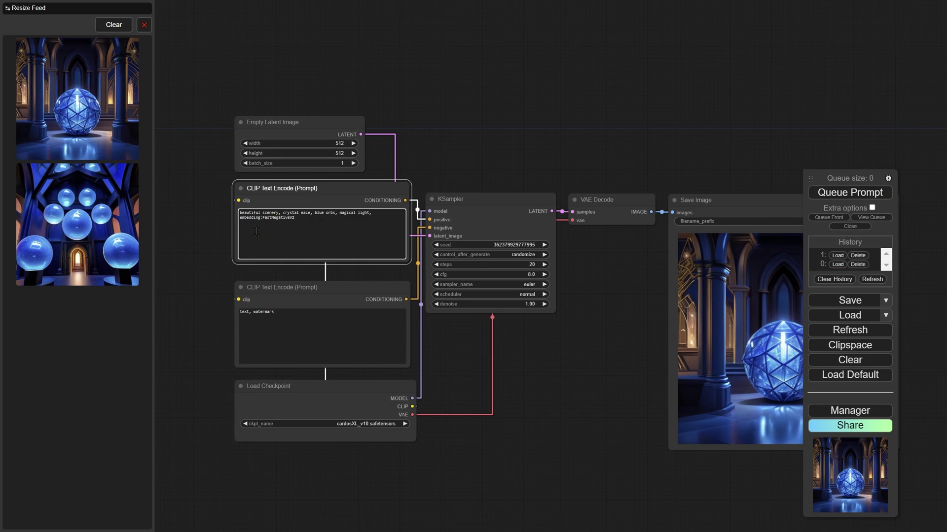
{"action": "scroll", "coordinate": [256, 231], "scroll_direction": "up", "scroll_amount": 5}
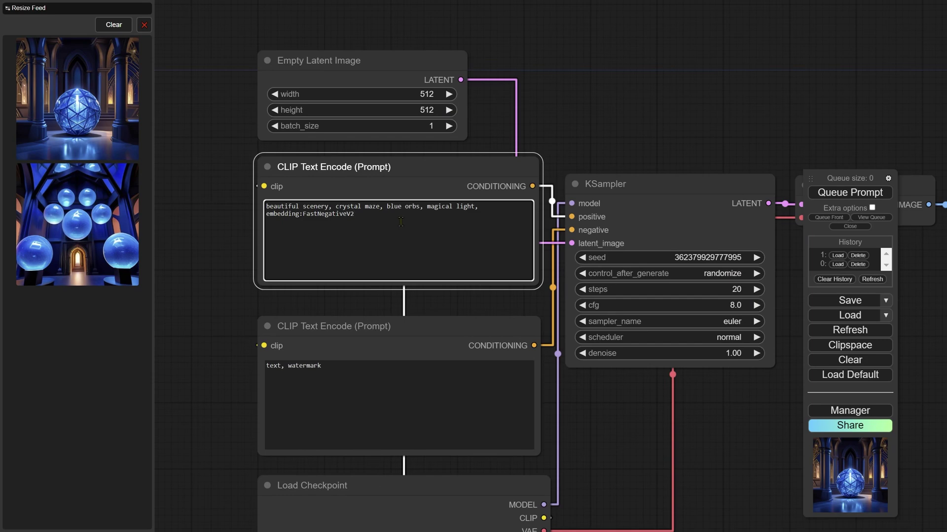
{"action": "type", "text": "em"}
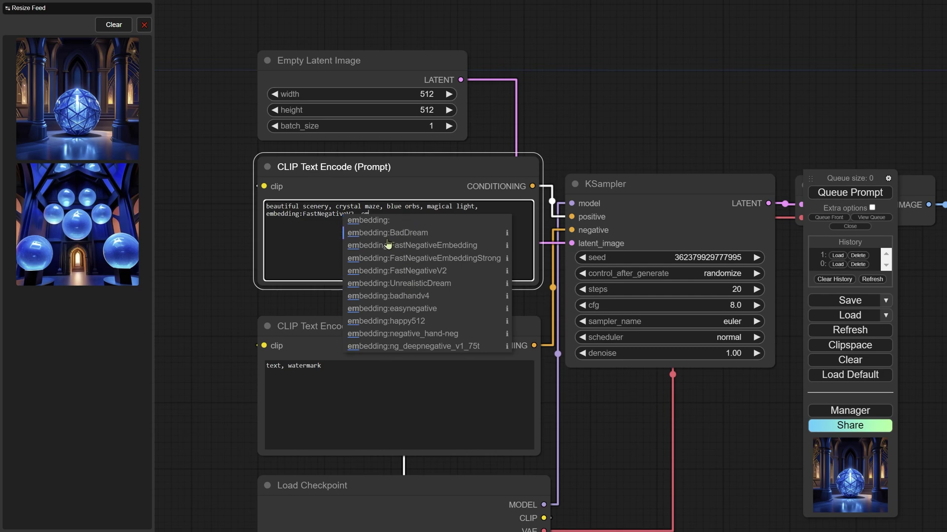
{"action": "left_click", "coordinate": [524, 206]}
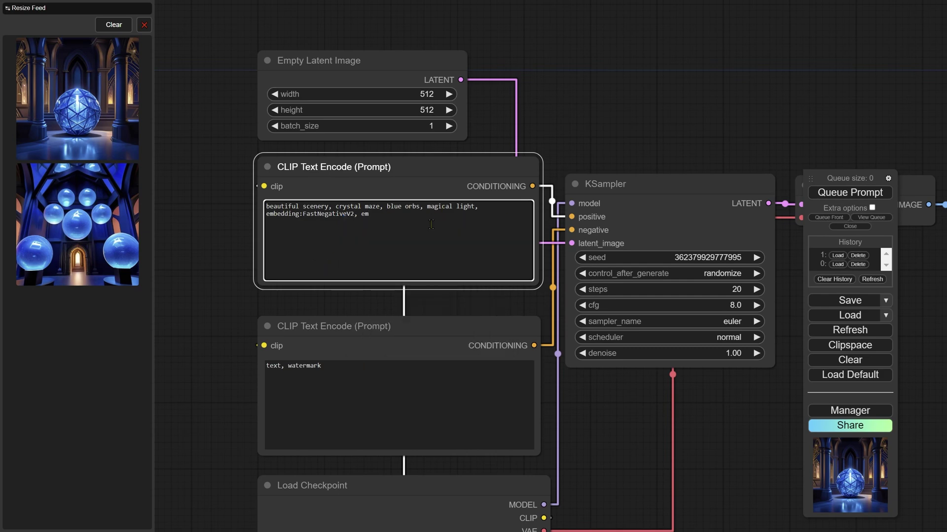
Disable Text Autocomplete in settings and resume editing the positive prompt
{"action": "left_click", "coordinate": [890, 188]}
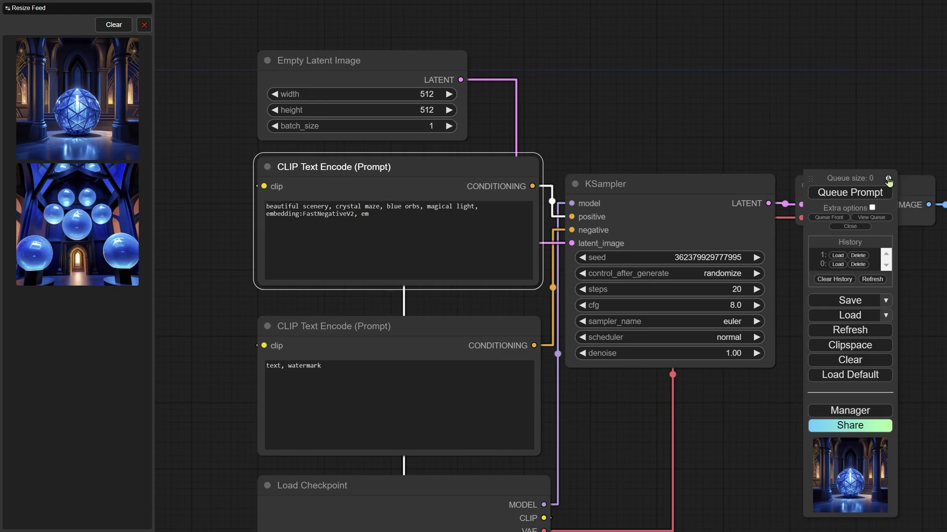
{"action": "left_click", "coordinate": [888, 178]}
{"action": "scroll", "coordinate": [466, 339], "scroll_direction": "down", "scroll_amount": 5}
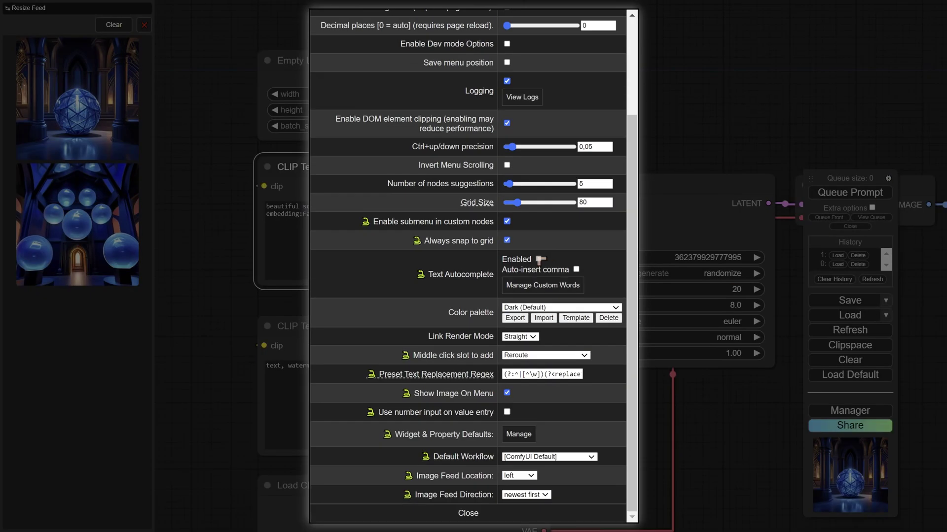
{"action": "left_click", "coordinate": [538, 258]}
{"action": "left_click", "coordinate": [473, 501]}
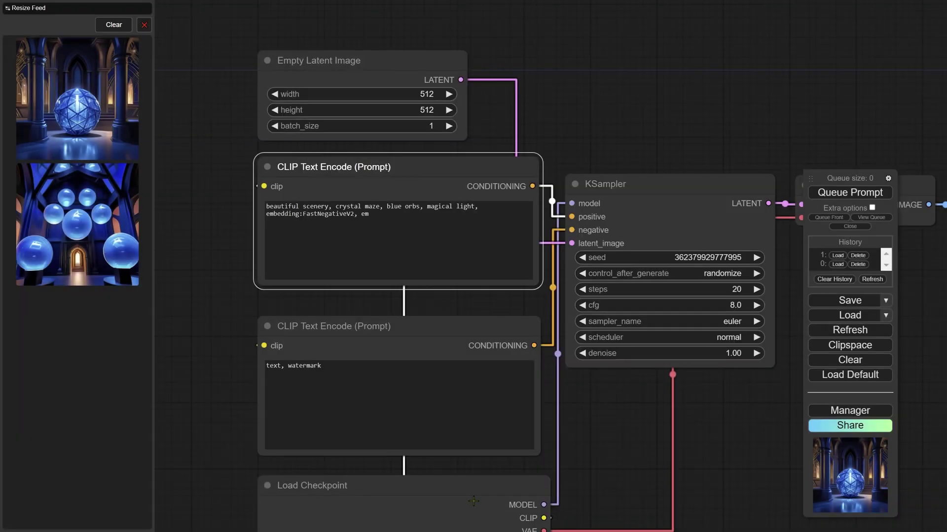
{"action": "left_click", "coordinate": [455, 218]}
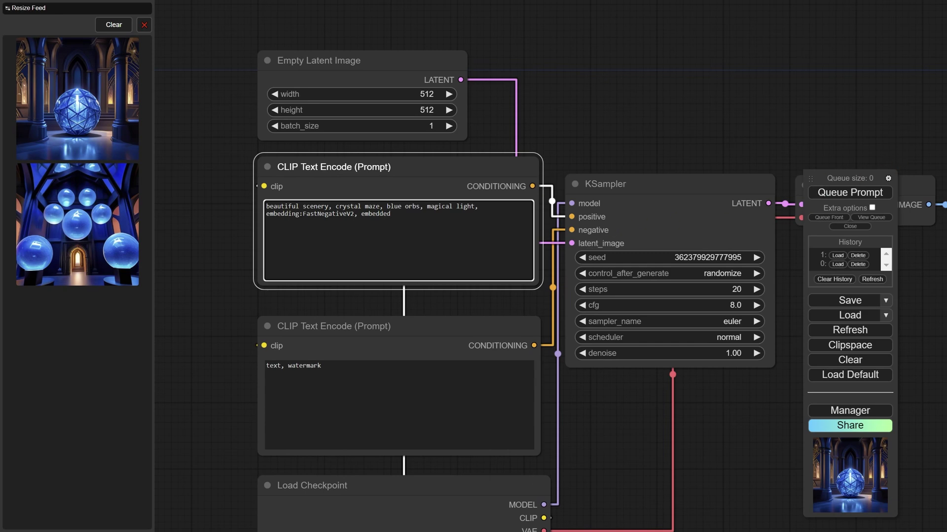
Toggle Text Autocomplete on and back off, leaving it disabled, then return to the prompt
{"action": "left_click", "coordinate": [888, 178]}
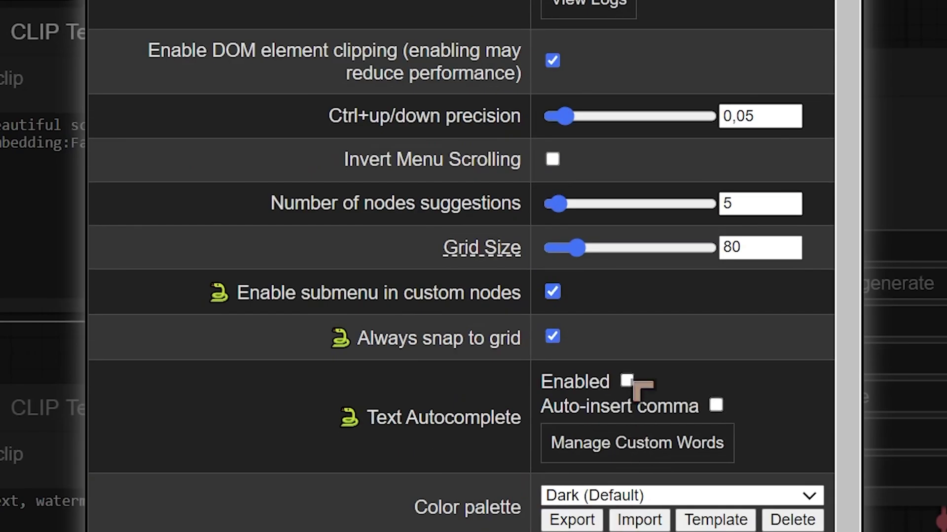
{"action": "left_click", "coordinate": [626, 381]}
{"action": "left_click", "coordinate": [626, 381]}
{"action": "scroll", "coordinate": [636, 389], "scroll_direction": "down", "scroll_amount": 3}
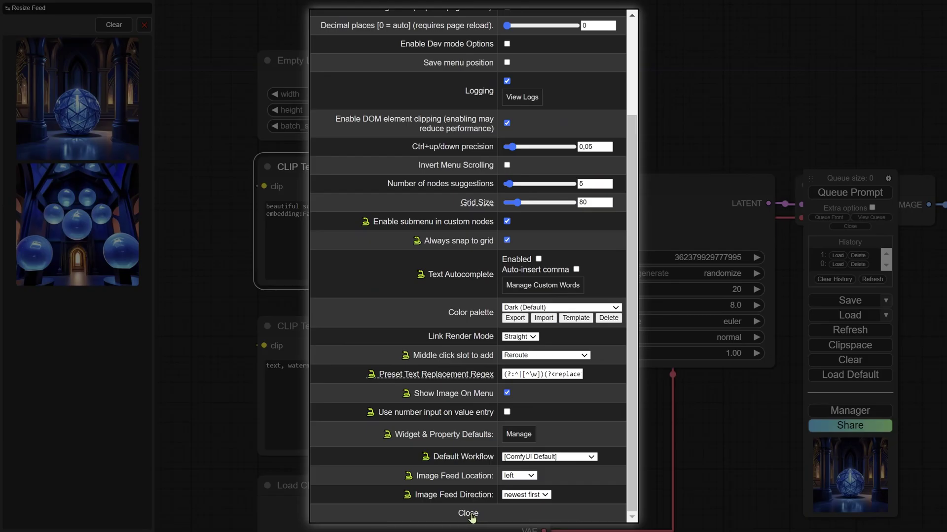
{"action": "left_click", "coordinate": [470, 514]}
{"action": "left_click", "coordinate": [441, 232]}
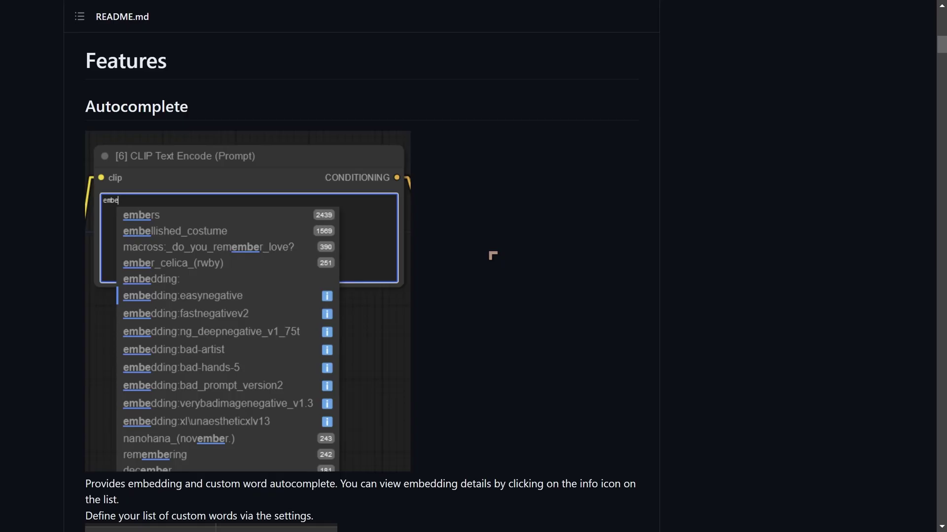
{"action": "scroll", "coordinate": [491, 254], "scroll_direction": "down", "scroll_amount": 7}
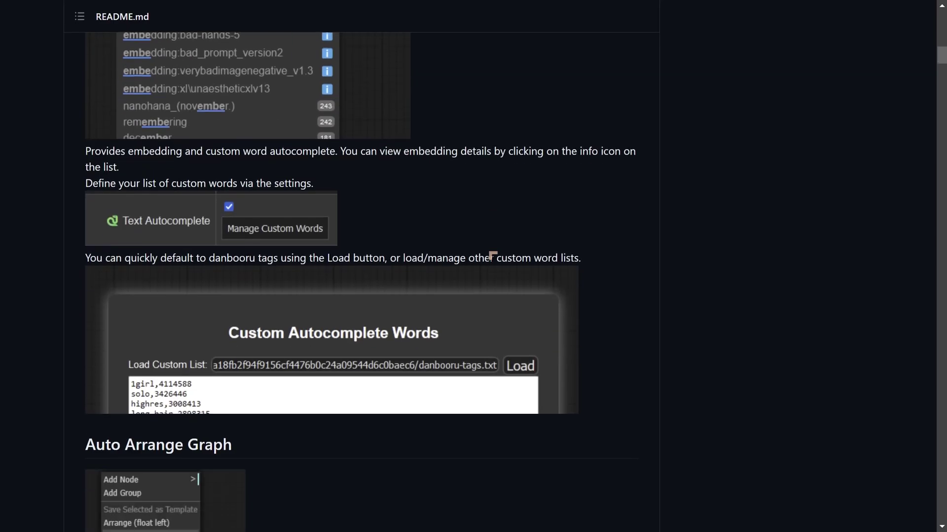
{"action": "scroll", "coordinate": [492, 254], "scroll_direction": "down", "scroll_amount": 12}
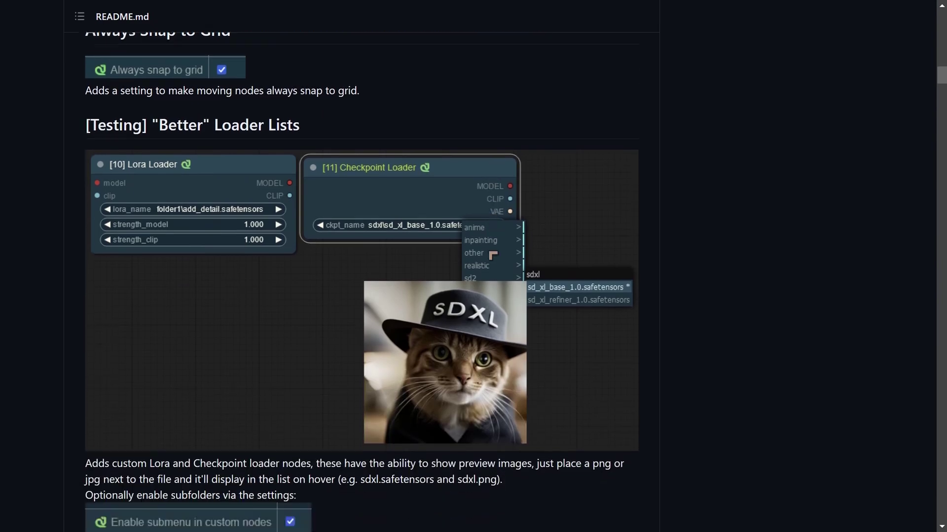
{"action": "scroll", "coordinate": [493, 255], "scroll_direction": "down", "scroll_amount": 15}
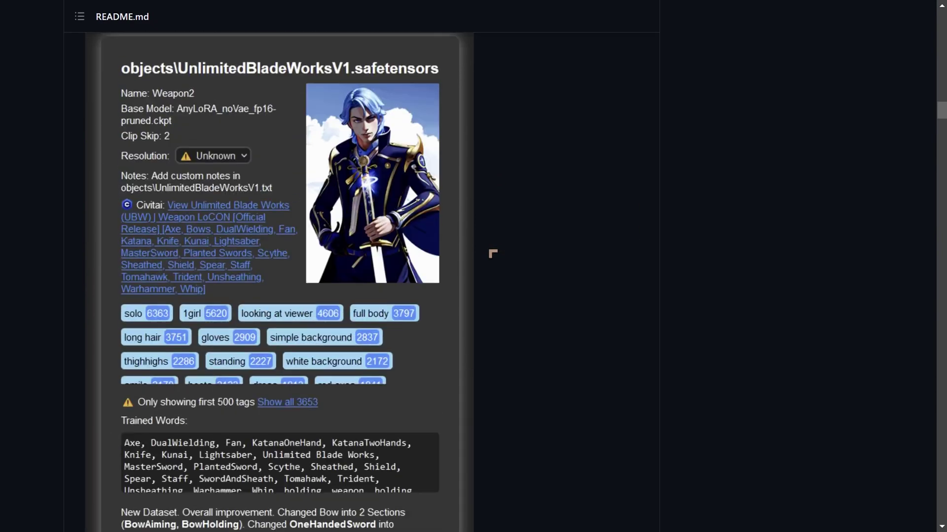
{"action": "scroll", "coordinate": [493, 255], "scroll_direction": "up", "scroll_amount": 14}
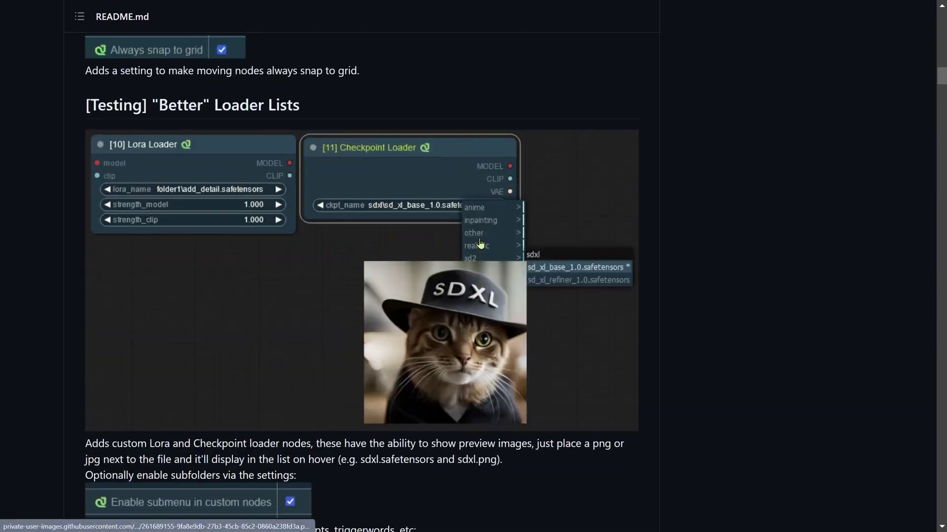
{"action": "scroll", "coordinate": [480, 243], "scroll_direction": "up", "scroll_amount": 3}
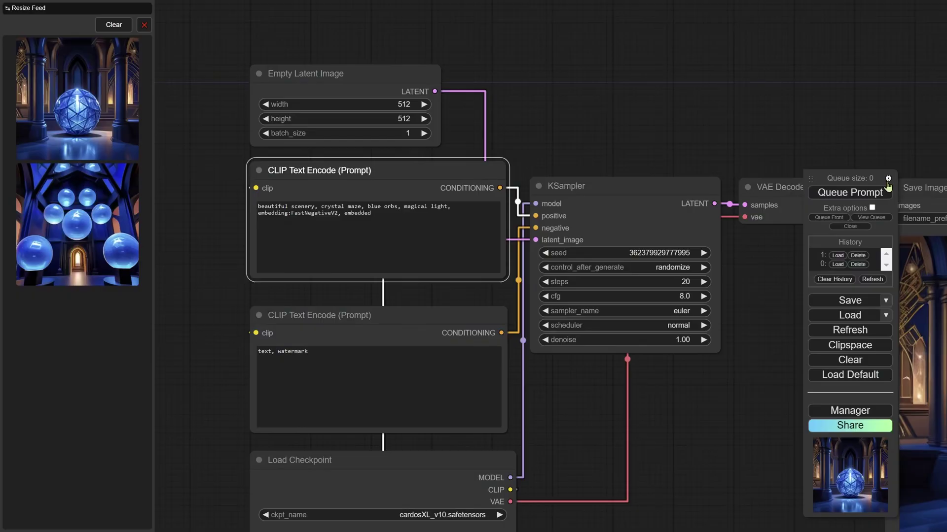
{"action": "left_click", "coordinate": [888, 179]}
{"action": "scroll", "coordinate": [516, 207], "scroll_direction": "down", "scroll_amount": 3}
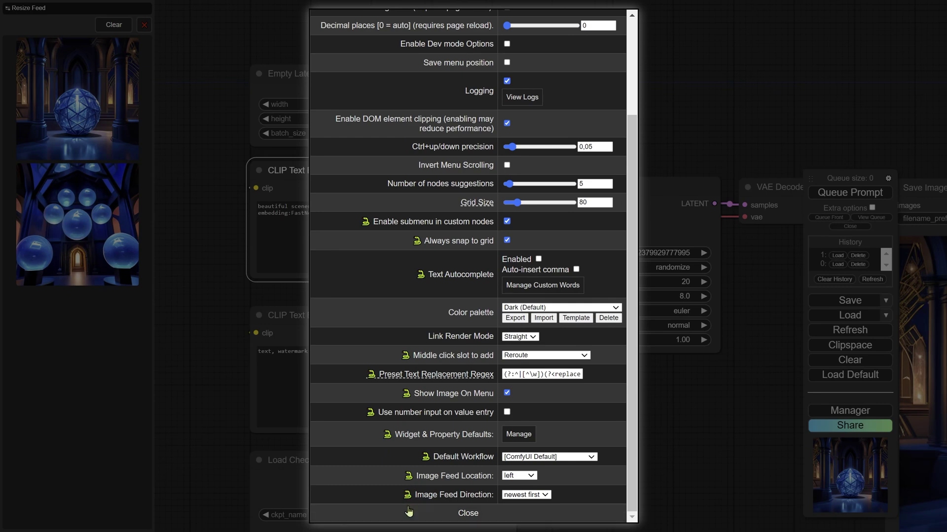
{"action": "left_click", "coordinate": [510, 479]}
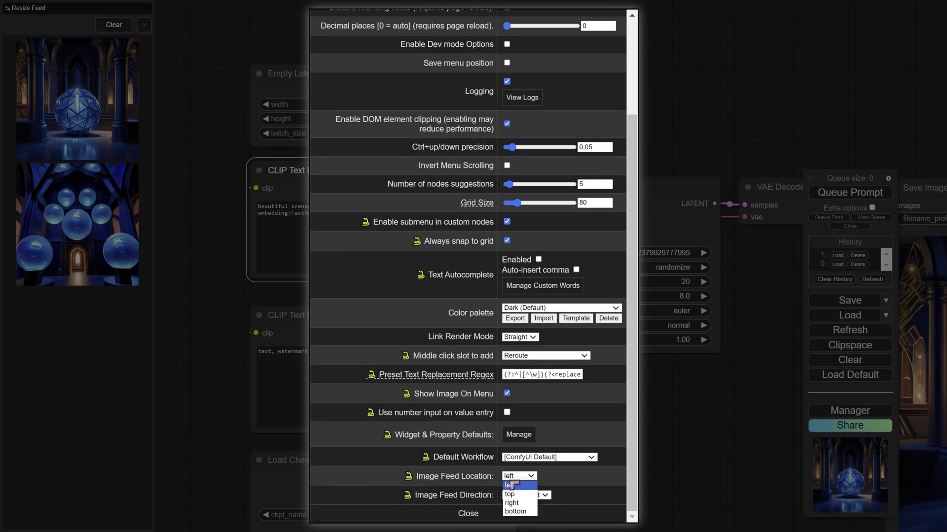
{"action": "left_click", "coordinate": [518, 512]}
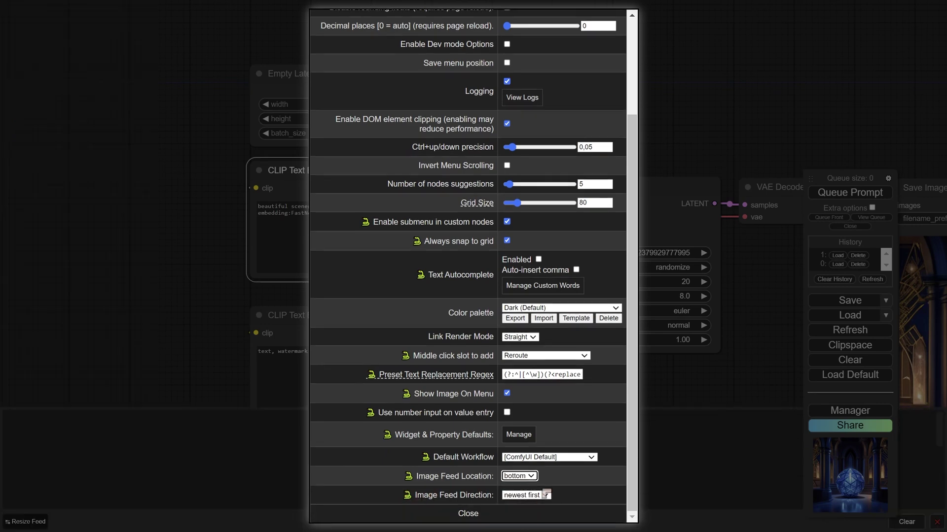
{"action": "left_click", "coordinate": [526, 477]}
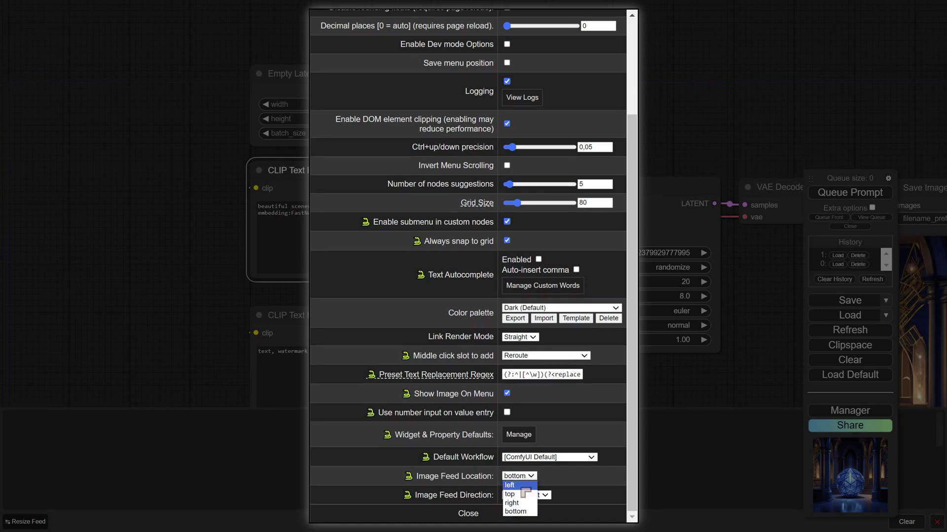
{"action": "left_click", "coordinate": [510, 485]}
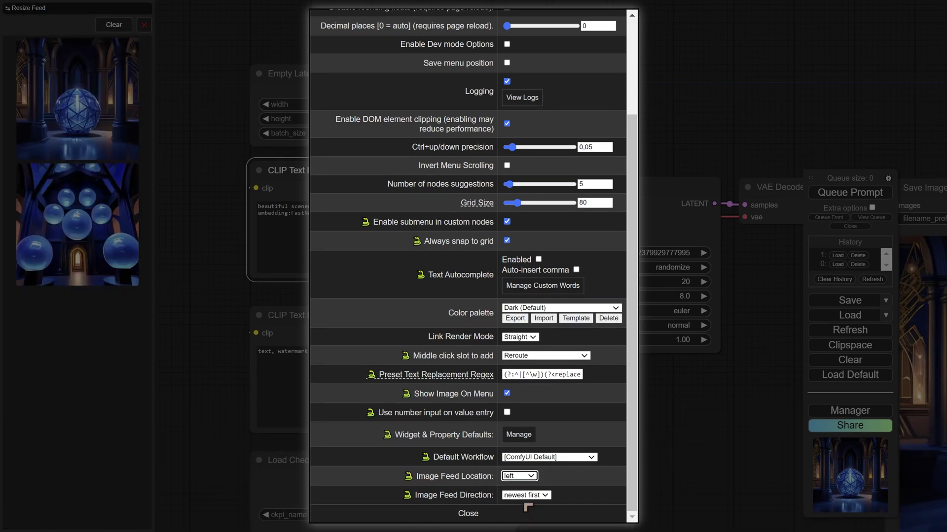
{"action": "left_click", "coordinate": [526, 495]}
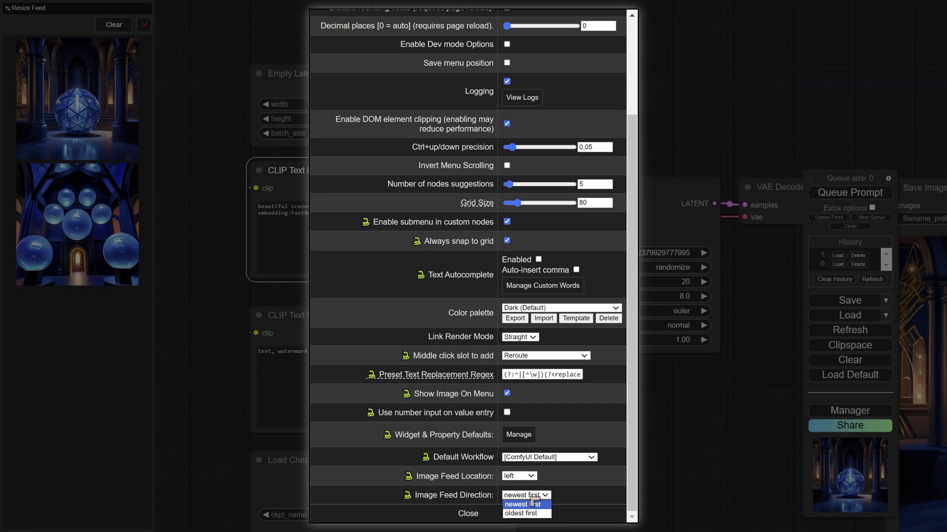
{"action": "left_click", "coordinate": [532, 515]}
{"action": "left_click", "coordinate": [532, 496]}
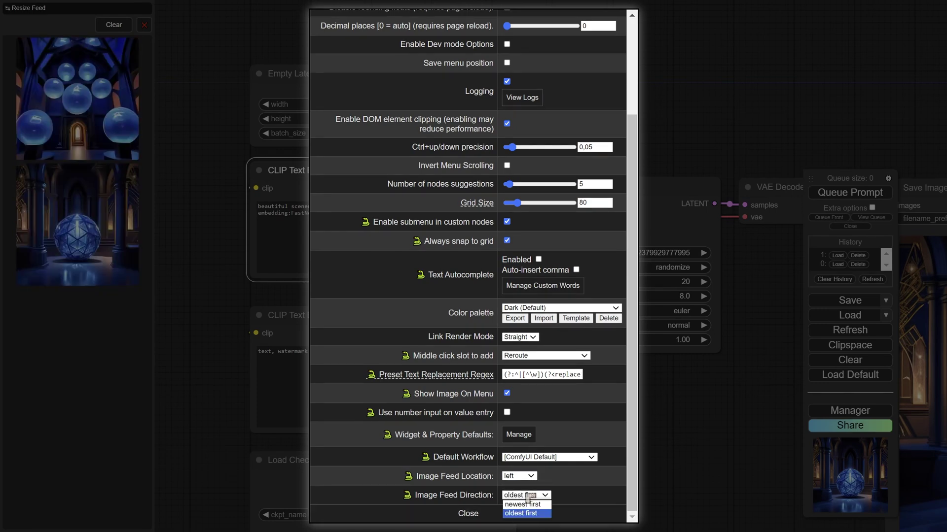
{"action": "left_click", "coordinate": [525, 510]}
{"action": "left_click", "coordinate": [467, 514]}
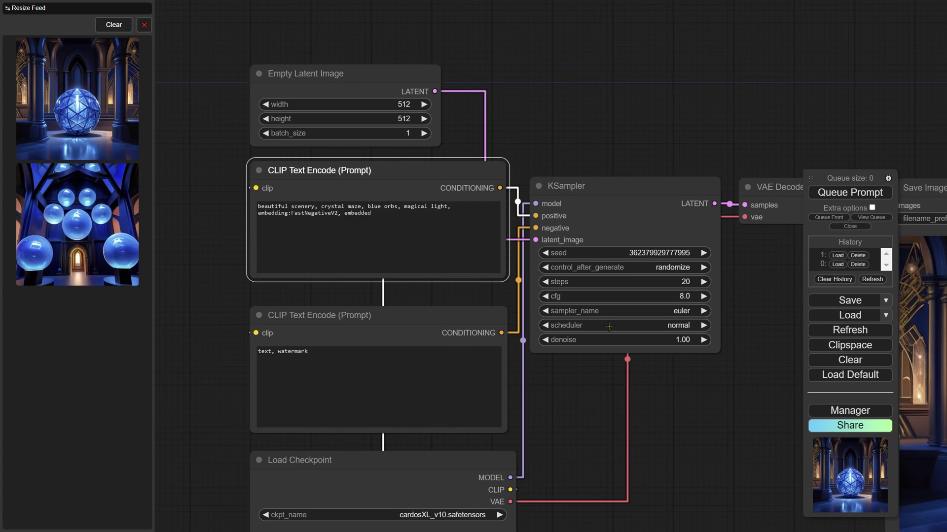
Browse the Add Node categories: advanced, _for_testing, mask, custom_node_experiments and loaders
{"action": "right_click", "coordinate": [511, 68]}
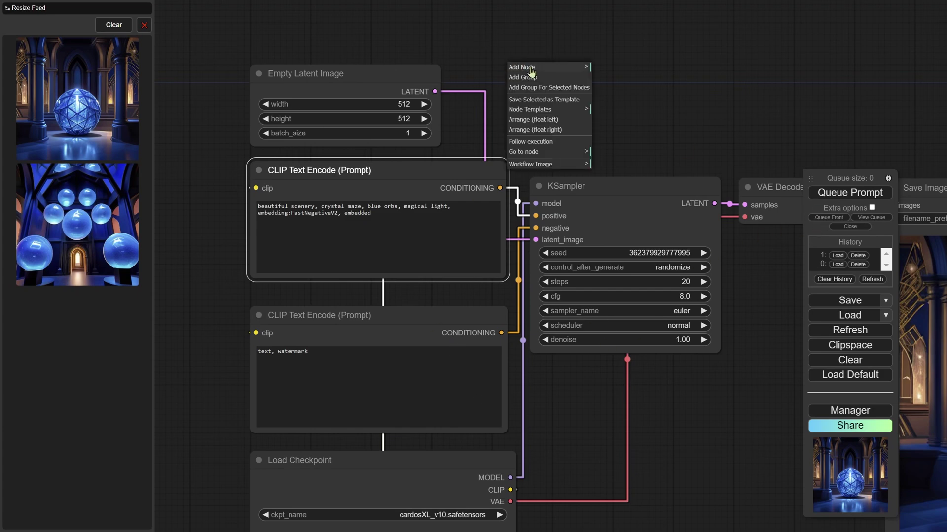
{"action": "left_click", "coordinate": [534, 69]}
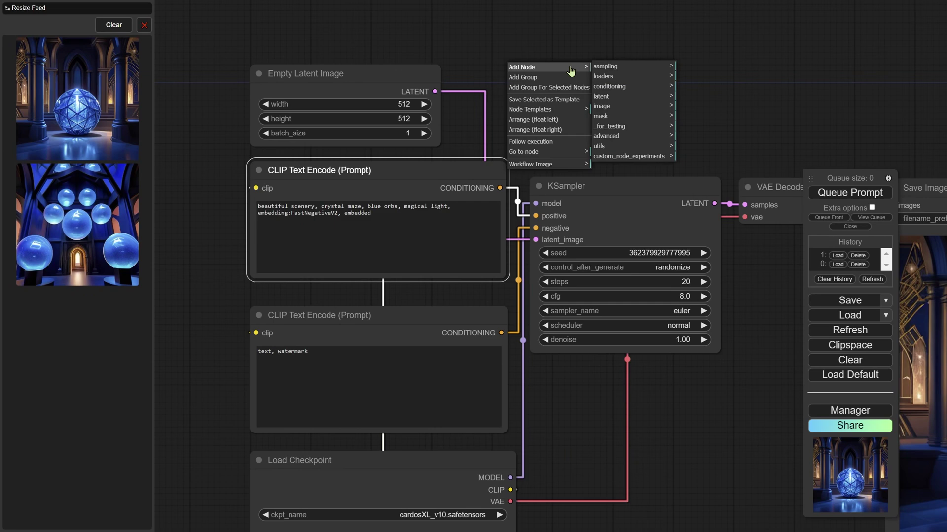
{"action": "left_click", "coordinate": [644, 136]}
{"action": "left_click", "coordinate": [644, 126]}
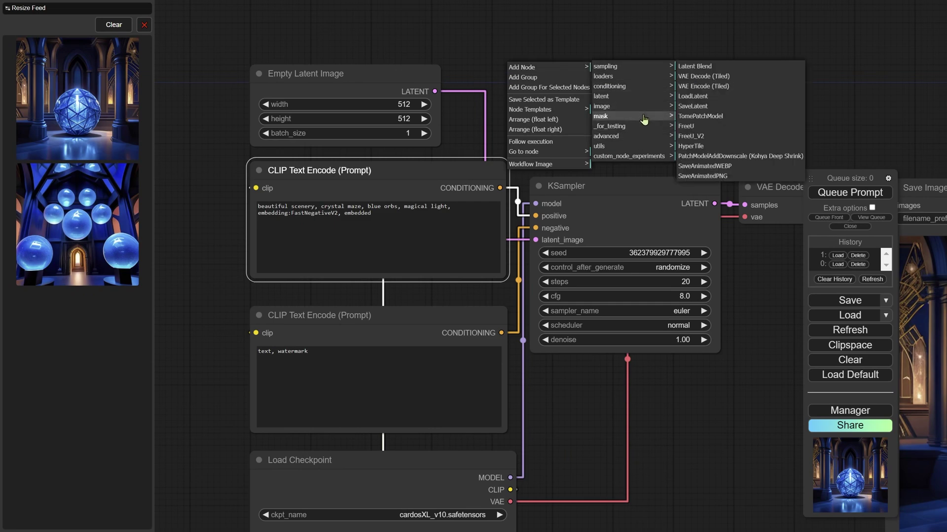
{"action": "left_click", "coordinate": [644, 115]}
{"action": "left_click", "coordinate": [641, 156]}
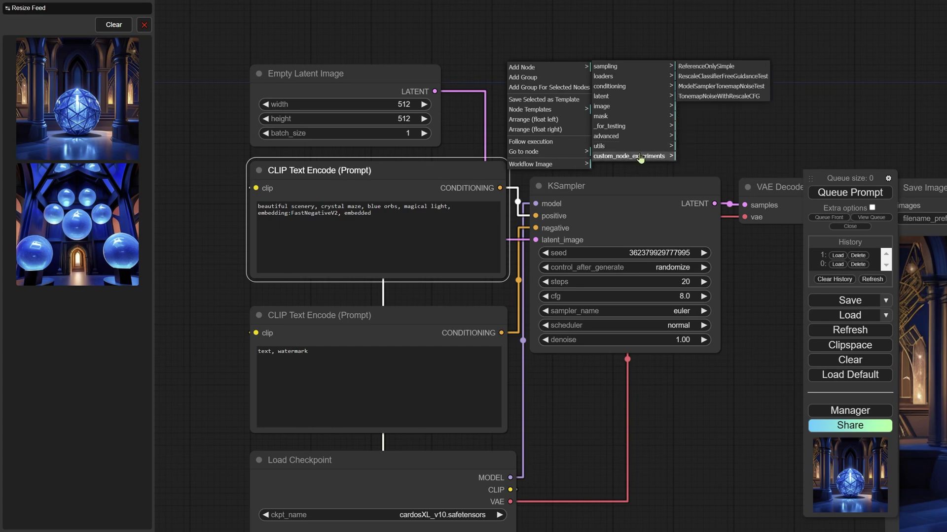
{"action": "left_click", "coordinate": [621, 76]}
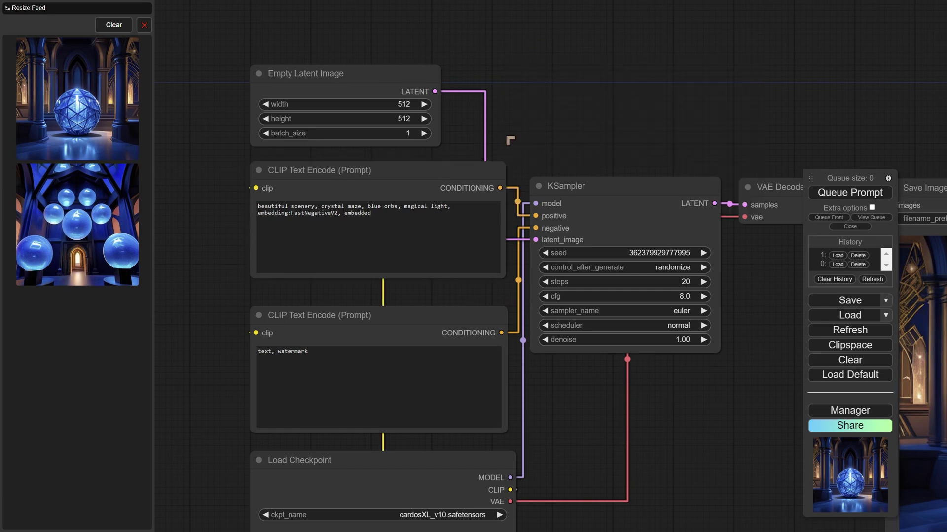
Zoom out and pan the graph so the whole workflow through Save Image is visible
{"action": "scroll", "coordinate": [510, 141], "scroll_direction": "down", "scroll_amount": 1}
{"action": "scroll", "coordinate": [510, 140], "scroll_direction": "down", "scroll_amount": 2}
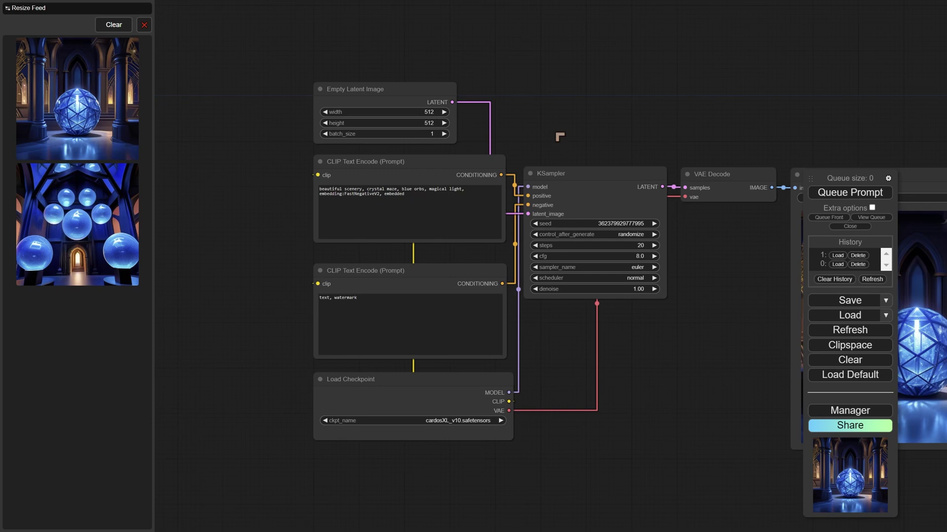
{"action": "left_click_drag", "start_coordinate": [626, 119], "coordinate": [470, 135]}
{"action": "scroll", "coordinate": [573, 127], "scroll_direction": "down", "scroll_amount": 2}
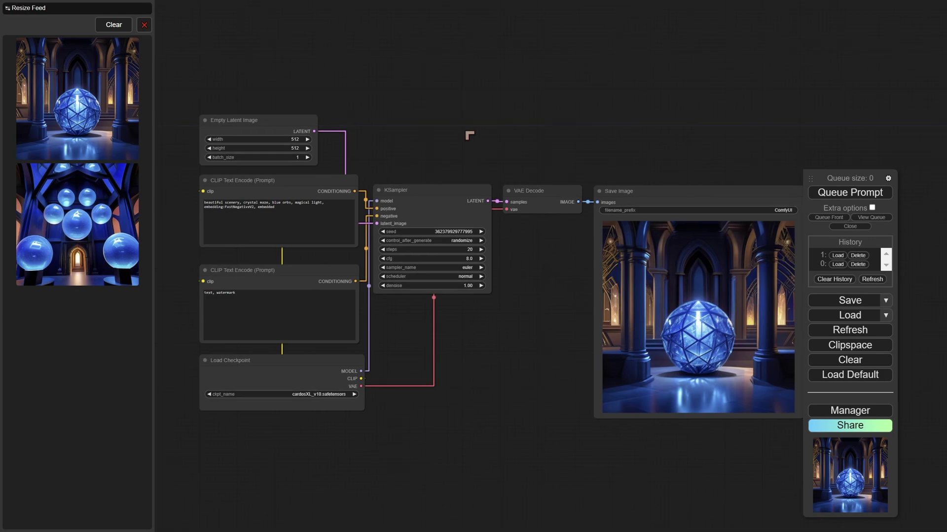
{"action": "left_click", "coordinate": [298, 221]}
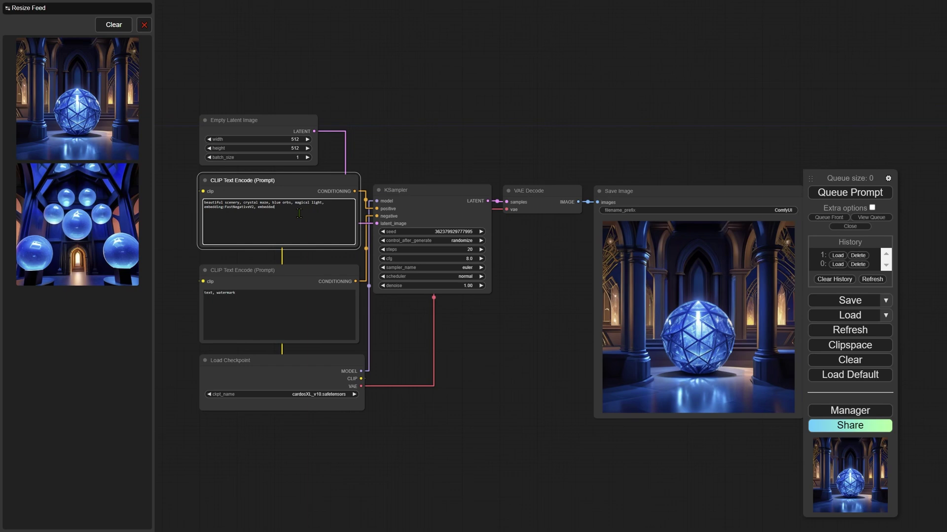
Close the ComfyUI settings and scroll the GitHub README to the Lora and Checkpoint loader preview sections
{"action": "left_click", "coordinate": [888, 179]}
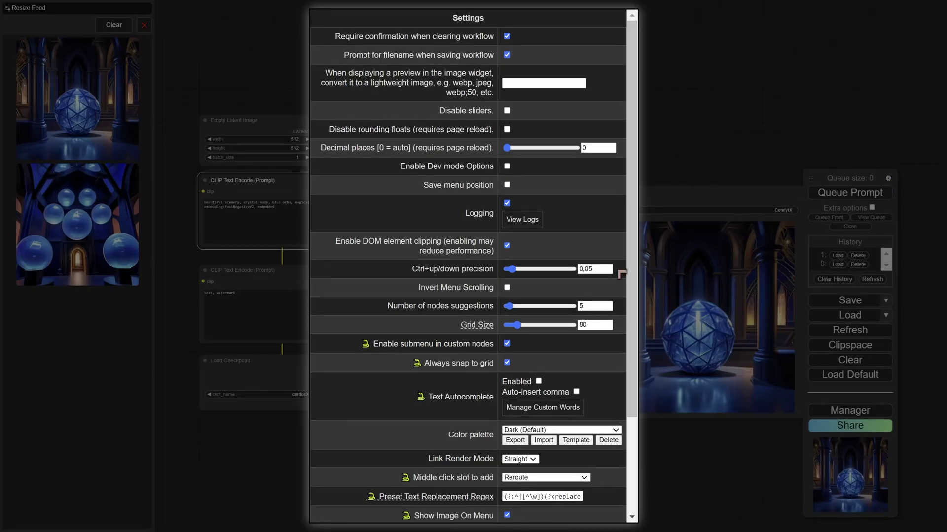
{"action": "scroll", "coordinate": [621, 274], "scroll_direction": "down", "scroll_amount": 5}
{"action": "left_click", "coordinate": [488, 510]}
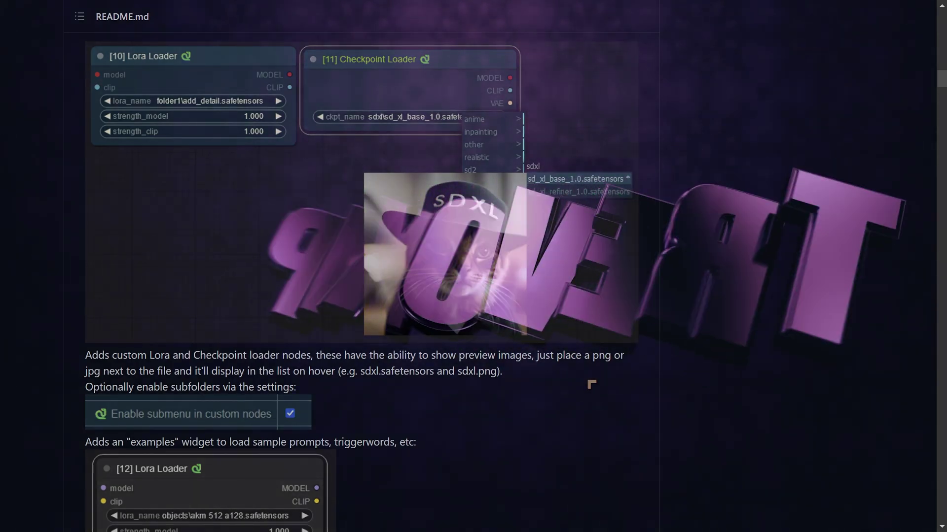
{"action": "scroll", "coordinate": [591, 384], "scroll_direction": "down", "scroll_amount": 10}
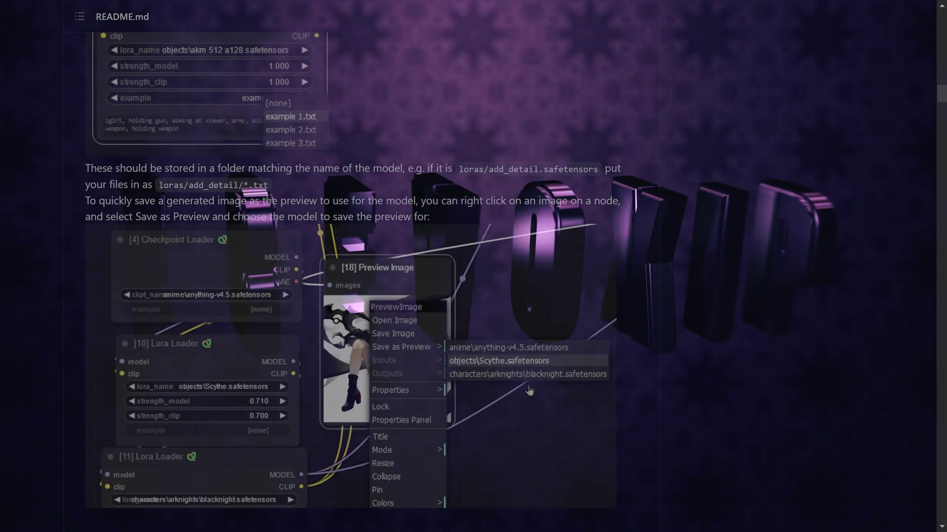
{"action": "scroll", "coordinate": [516, 395], "scroll_direction": "down", "scroll_amount": 10}
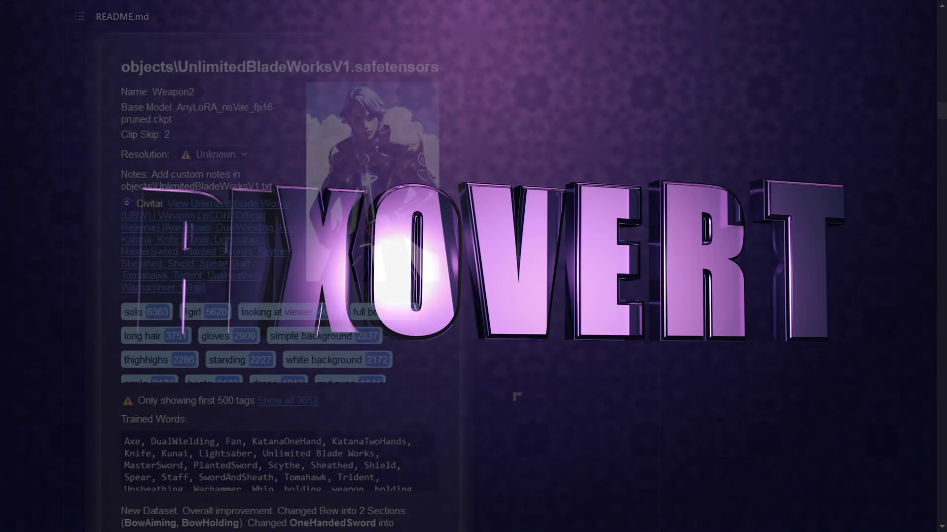